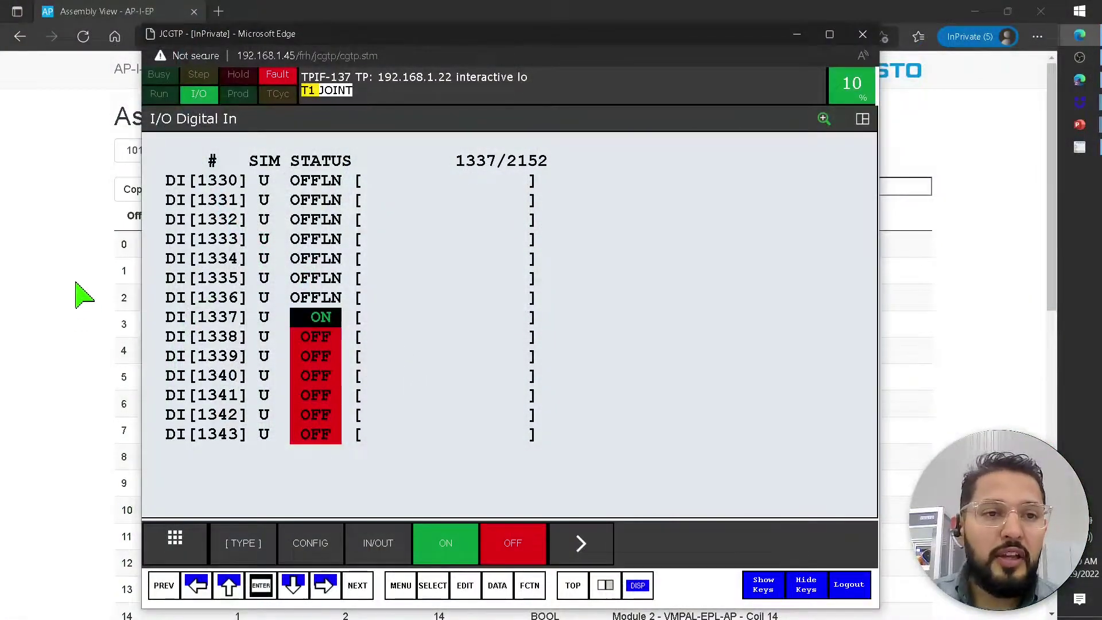
# - Minimize the teach pendant and bring forward the Edge window with the Festo SMS IO-Link application note
pyautogui.click(84, 296)
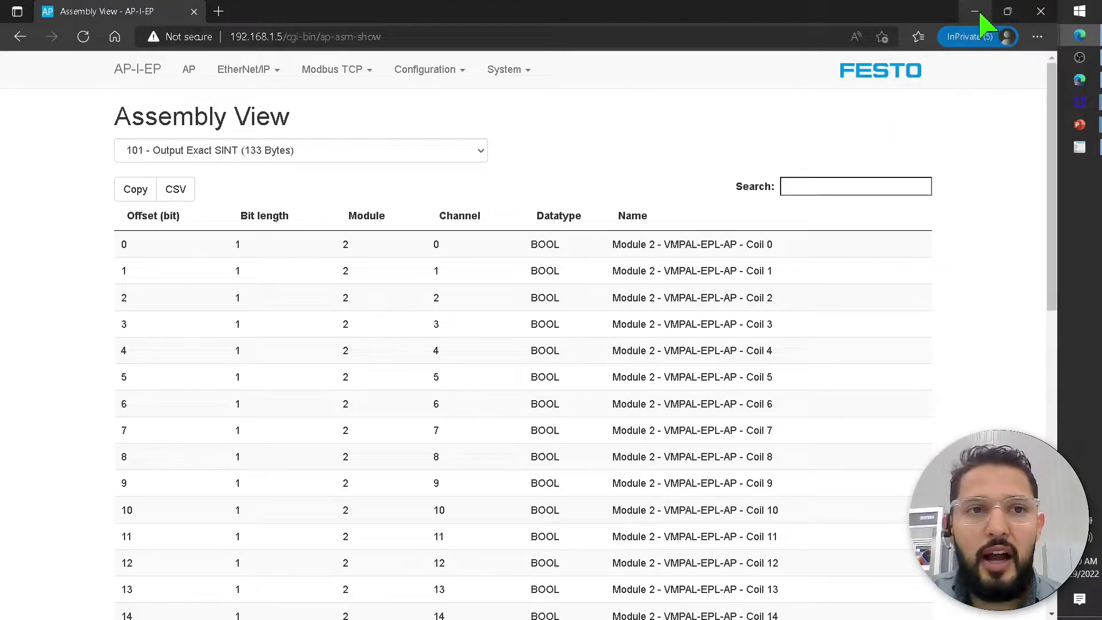
pyautogui.moveTo(1078, 36)
pyautogui.click(1031, 60)
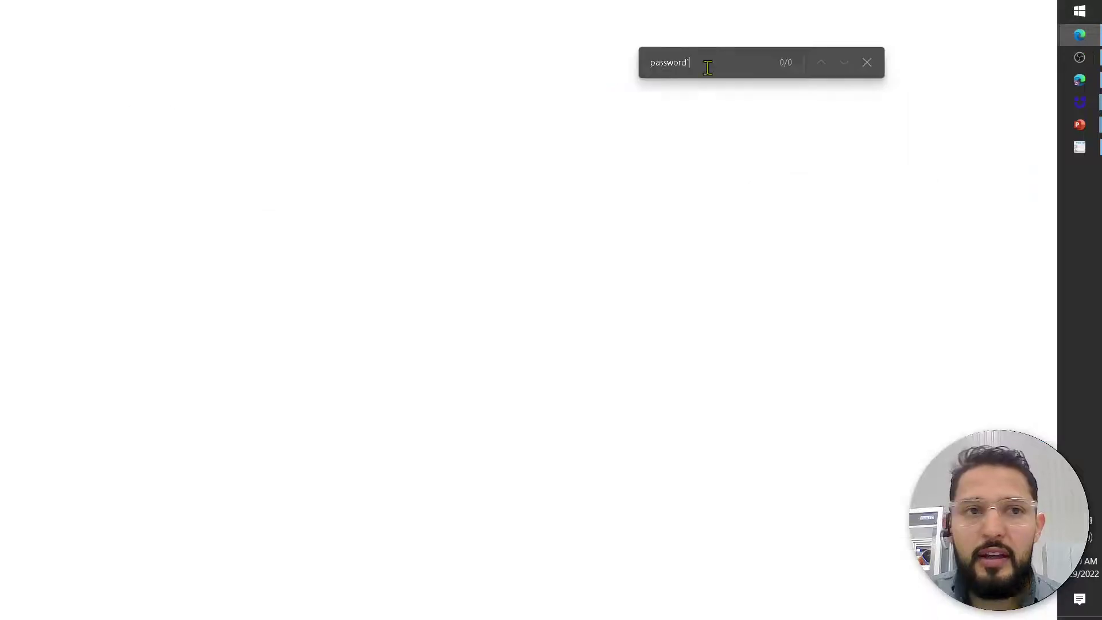
# - Scroll the application note past the device-specific parameters toward page 12's Process Data section
pyautogui.click(151, 12)
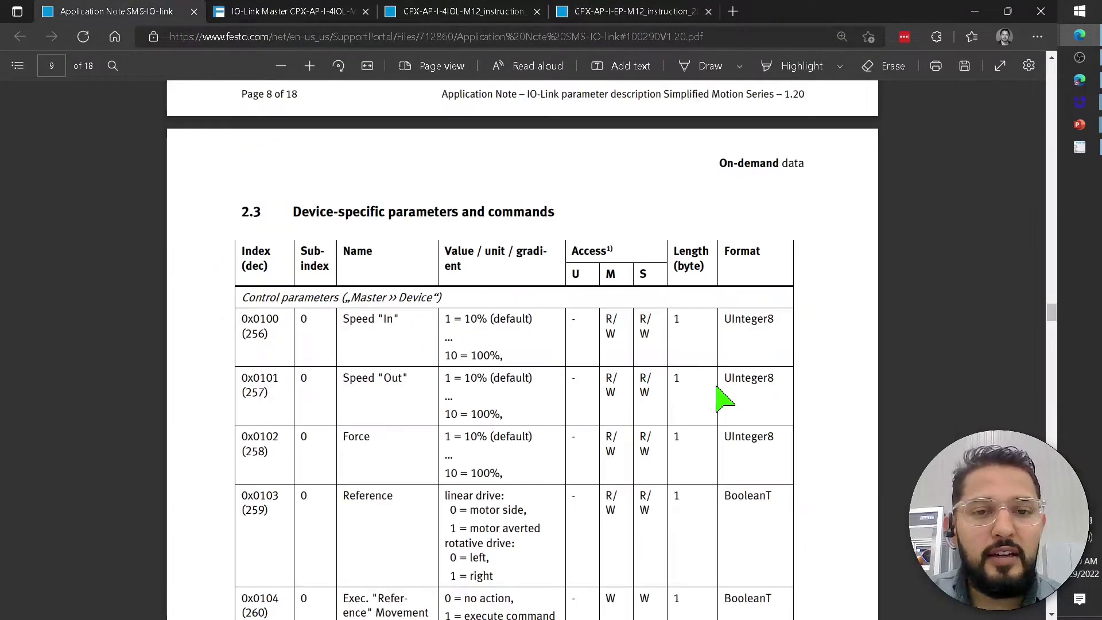
pyautogui.scroll(5, 799, 411)
pyautogui.scroll(-6, 824, 418)
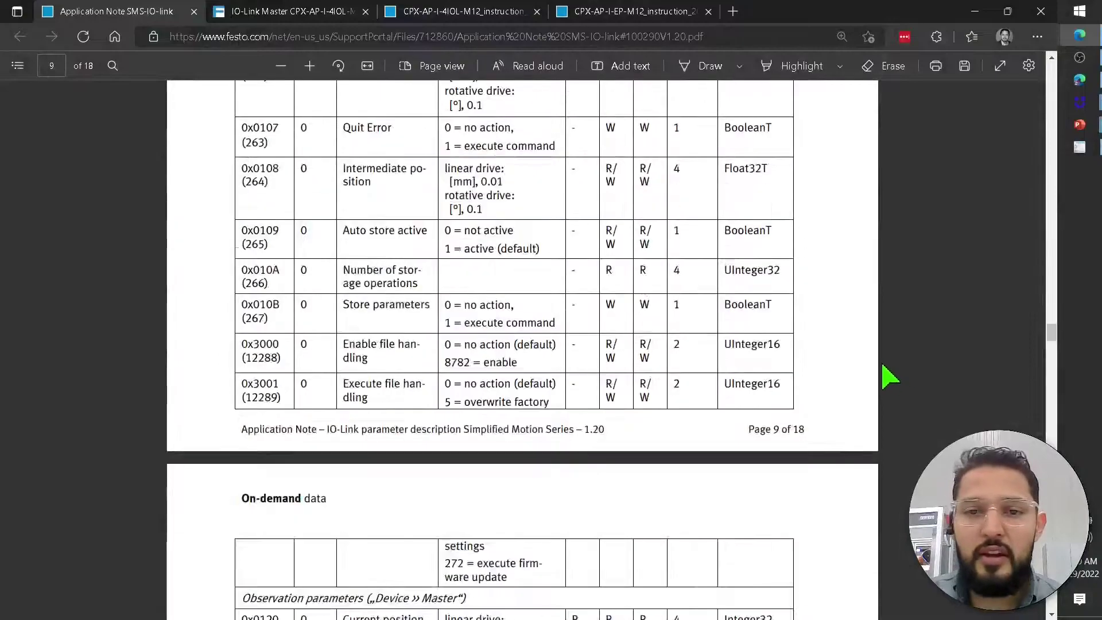
pyautogui.scroll(-20, 872, 376)
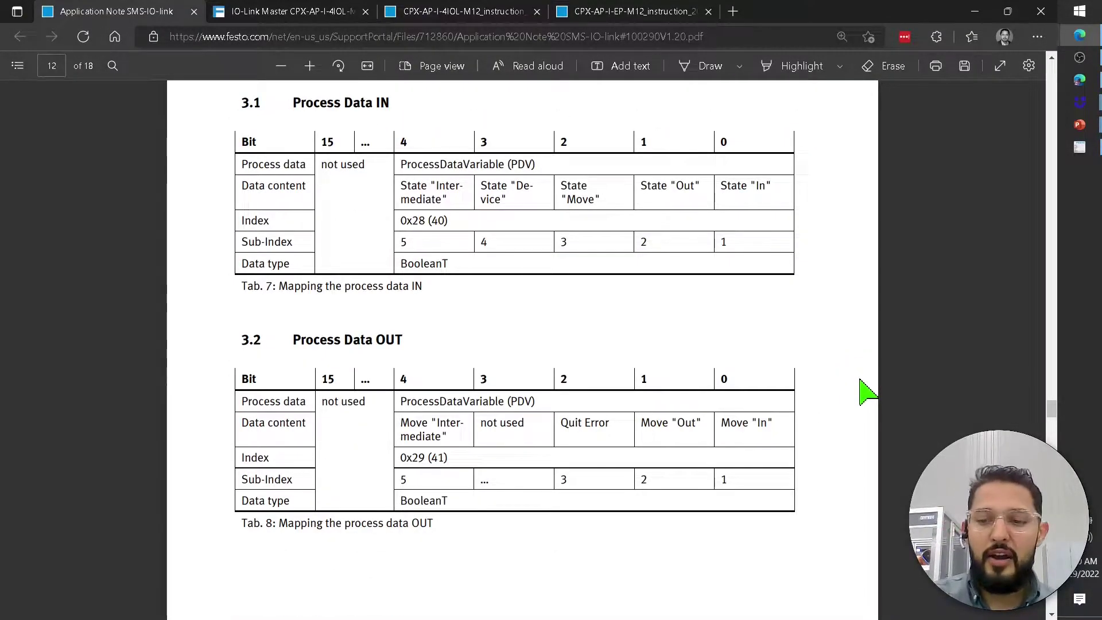
pyautogui.press('Home')
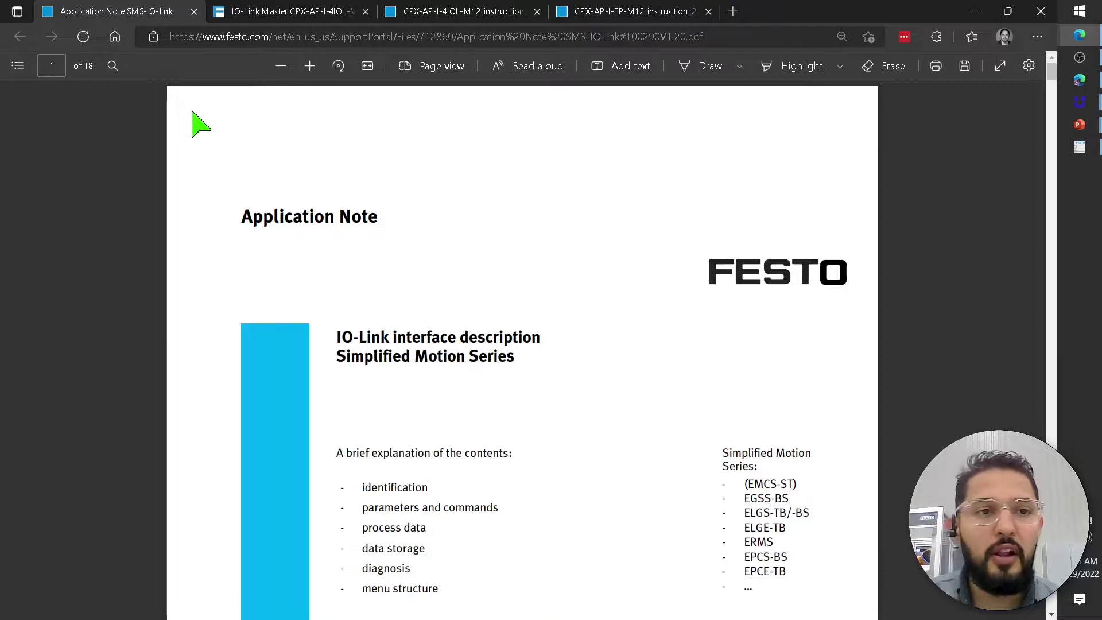
pyautogui.click(51, 65)
pyautogui.write('12')
pyautogui.press('Return')
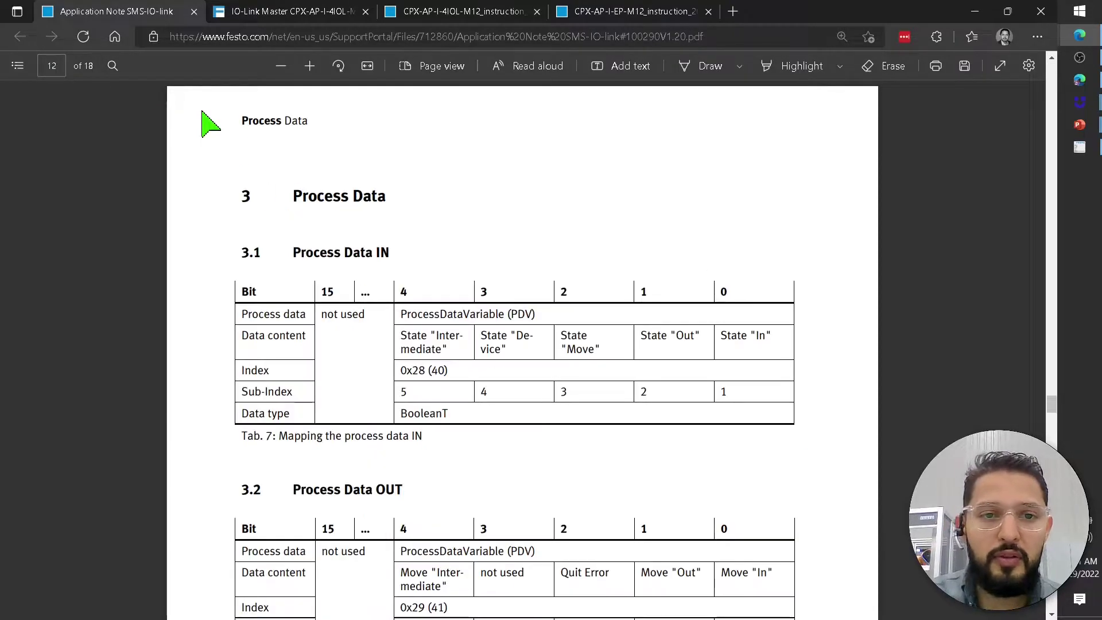
pyautogui.scroll(-4, 138, 299)
pyautogui.scroll(2, 138, 299)
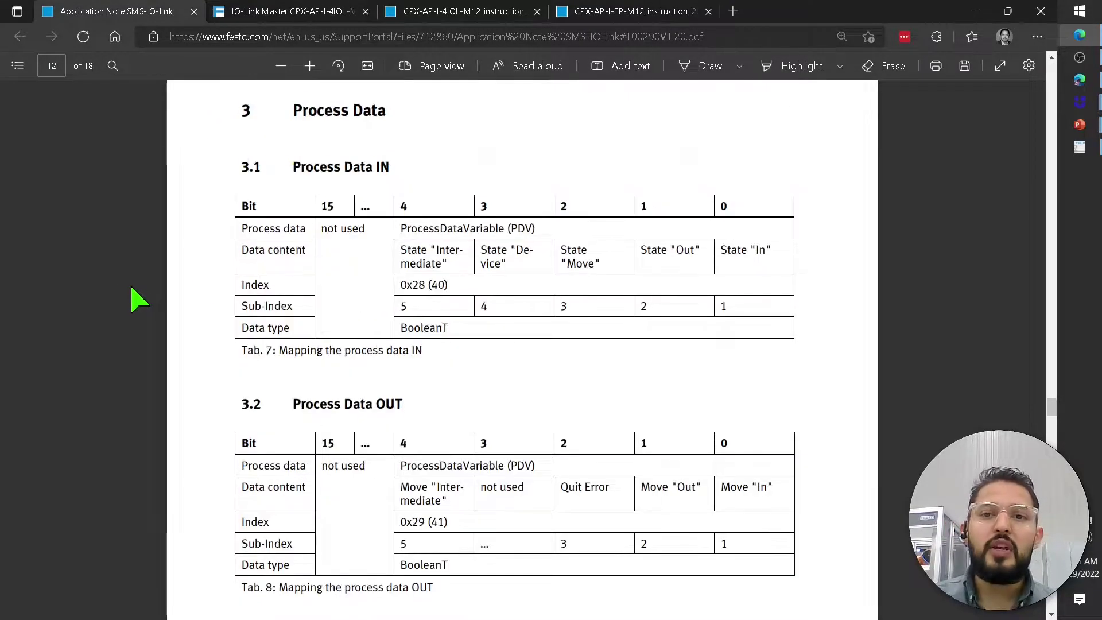
pyautogui.scroll(-2, 137, 299)
pyautogui.scroll(2, 138, 298)
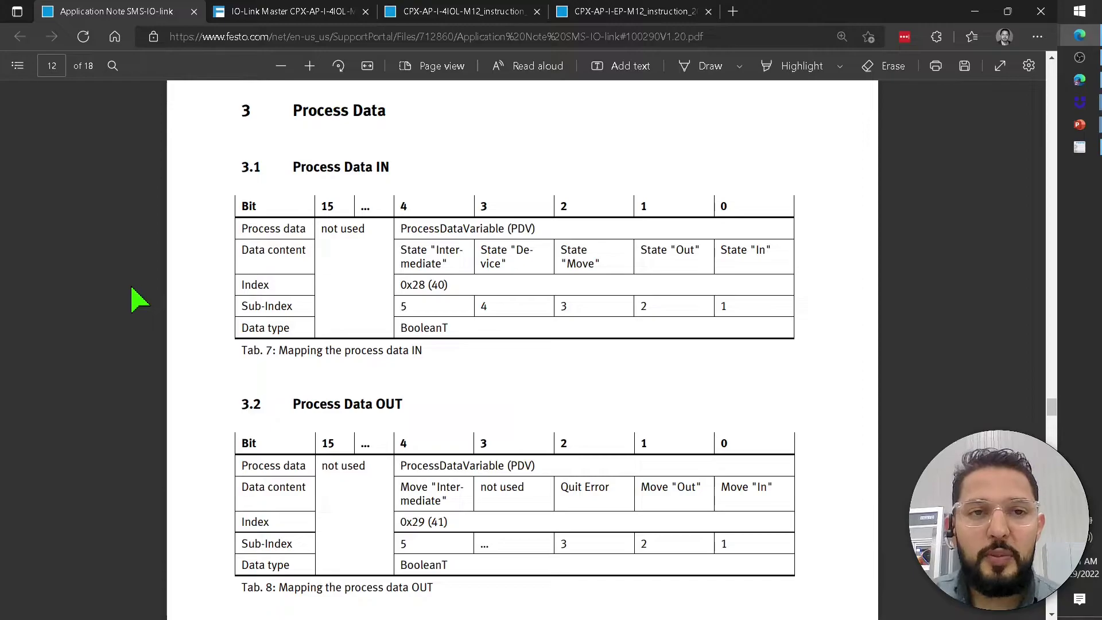
pyautogui.tripleClick(755, 251)
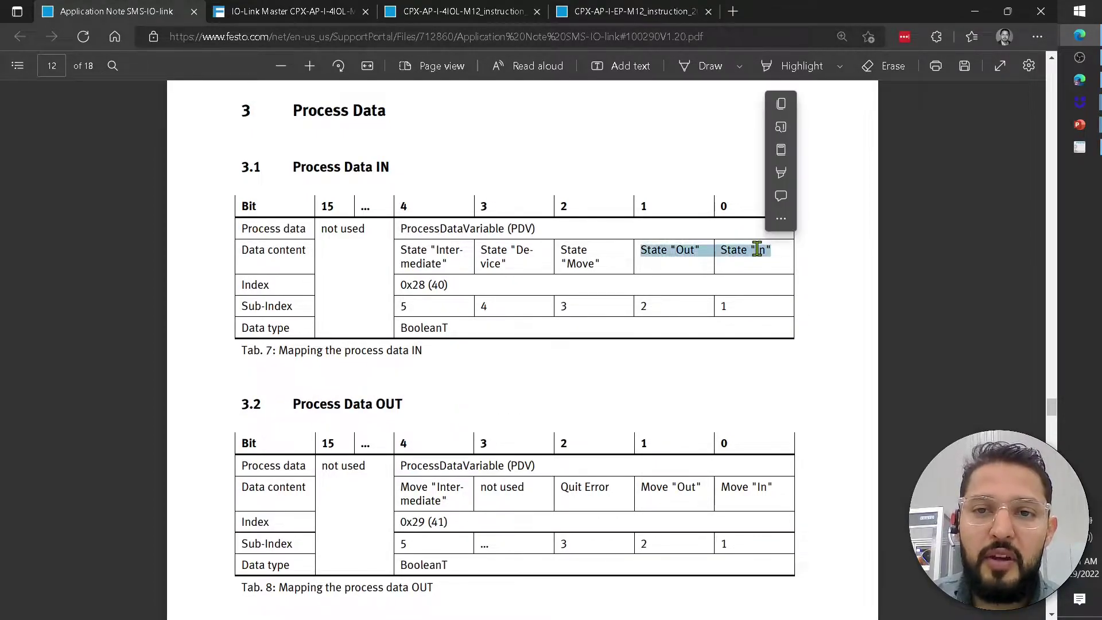
pyautogui.click(763, 268)
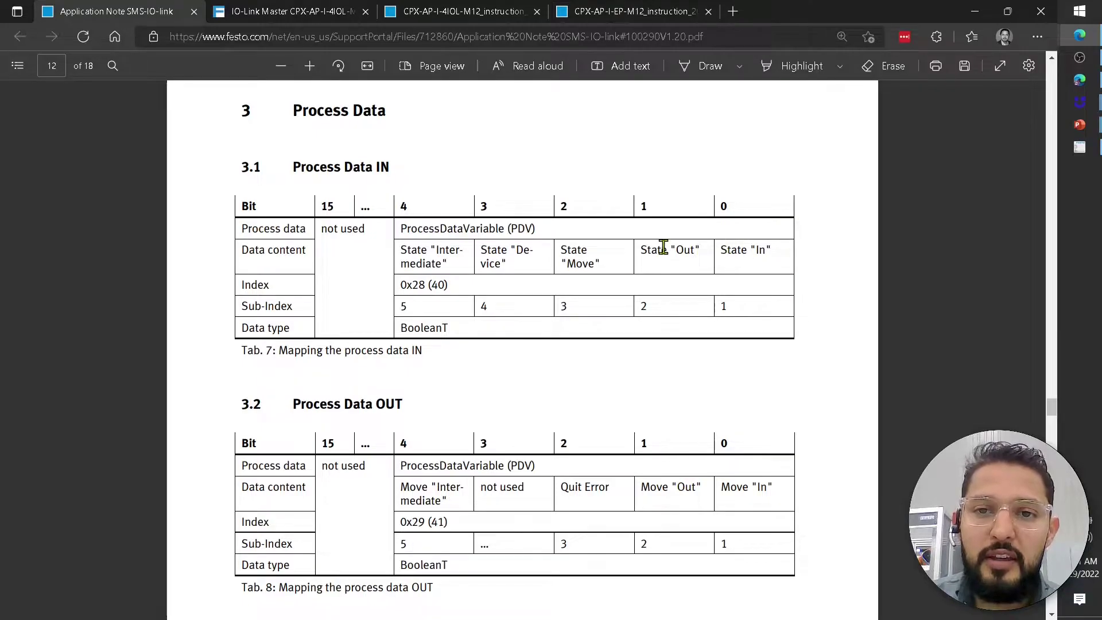
pyautogui.moveTo(665, 248); pyautogui.dragTo(695, 250)
pyautogui.moveTo(597, 263); pyautogui.dragTo(567, 256)
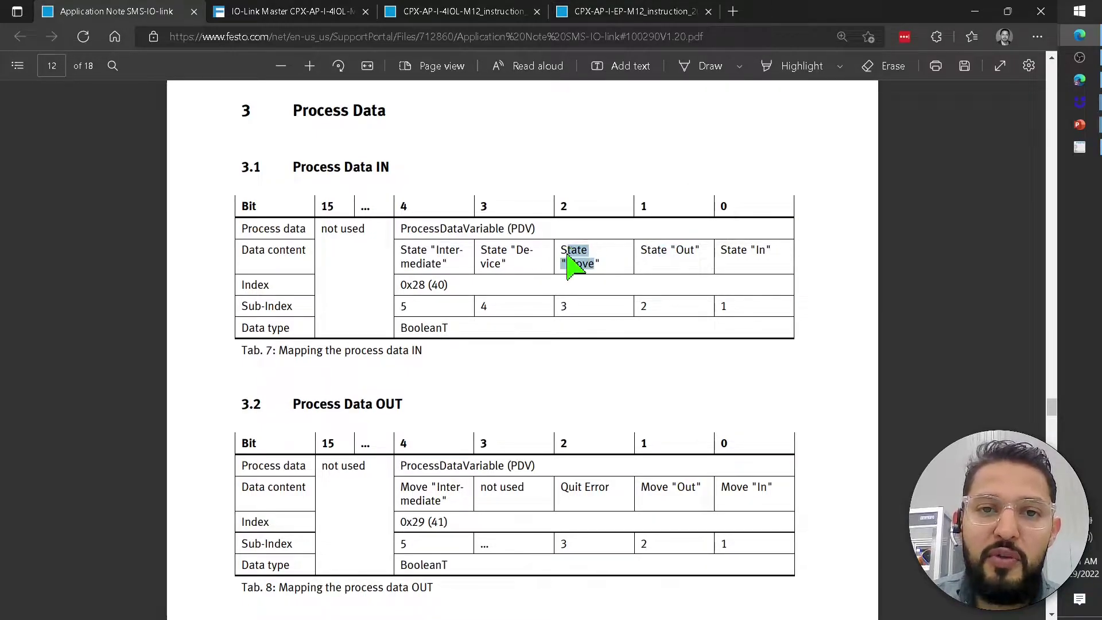
pyautogui.click(502, 247)
pyautogui.moveTo(478, 243); pyautogui.dragTo(511, 264)
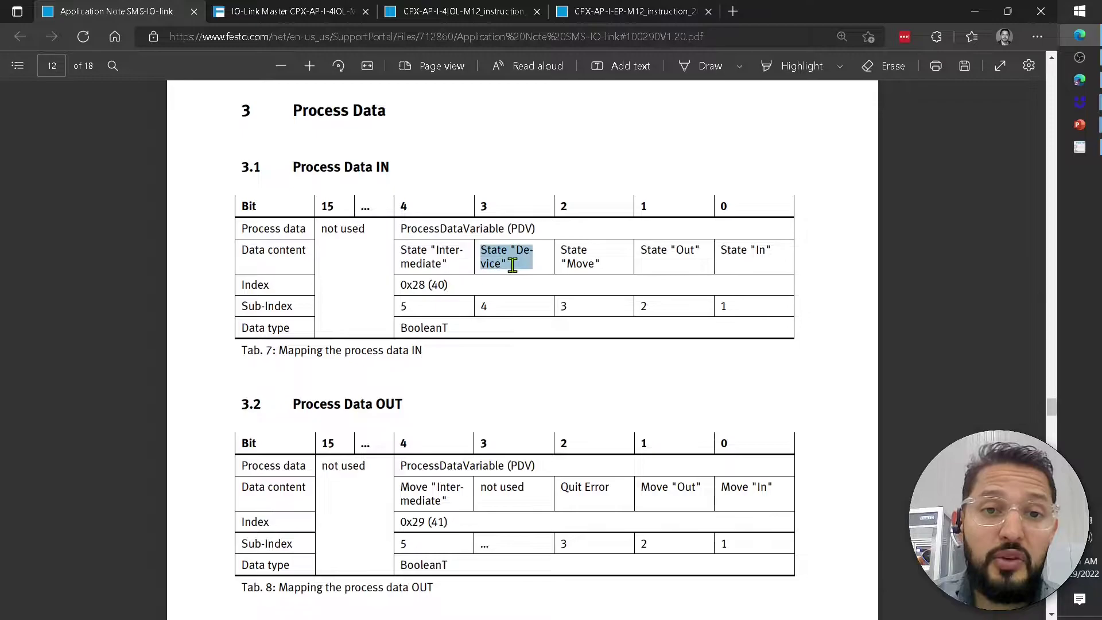
pyautogui.click(404, 249)
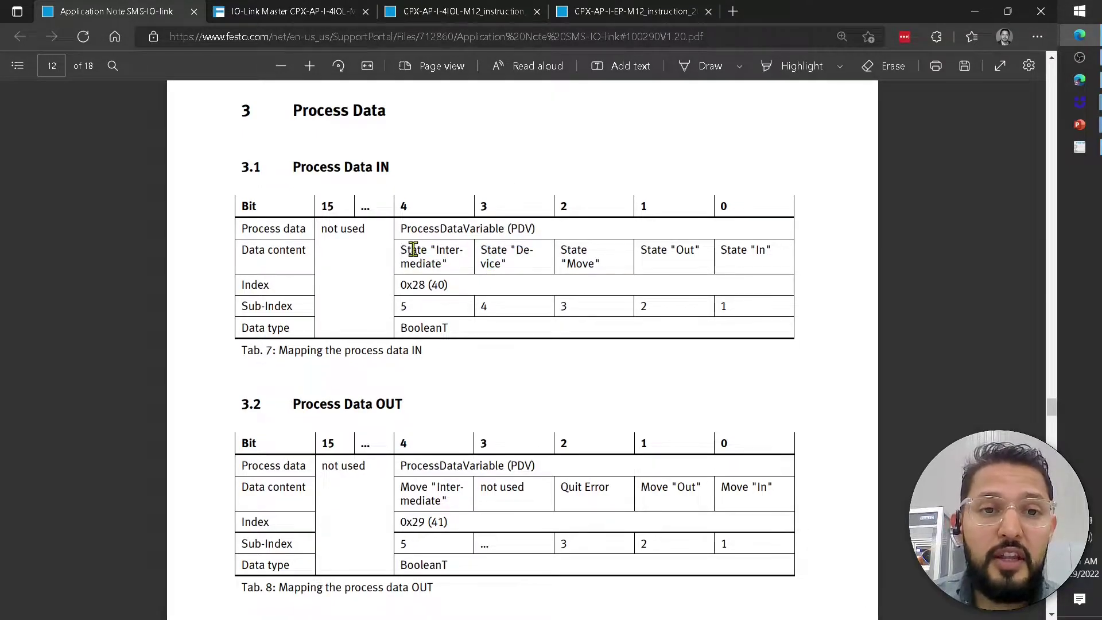
pyautogui.moveTo(413, 249); pyautogui.dragTo(453, 274)
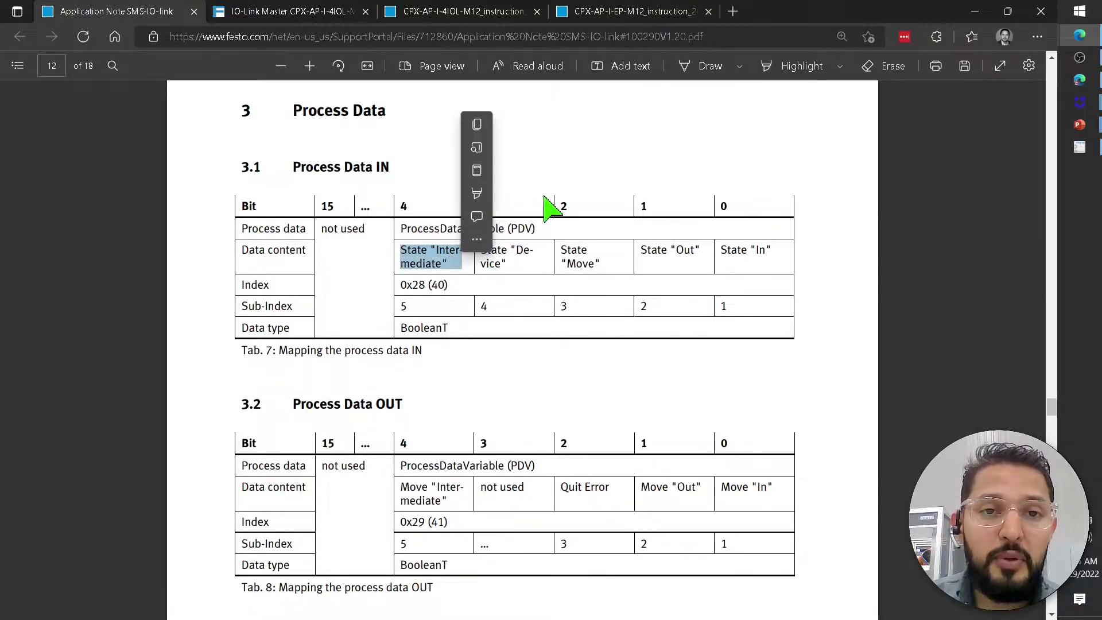
pyautogui.click(613, 179)
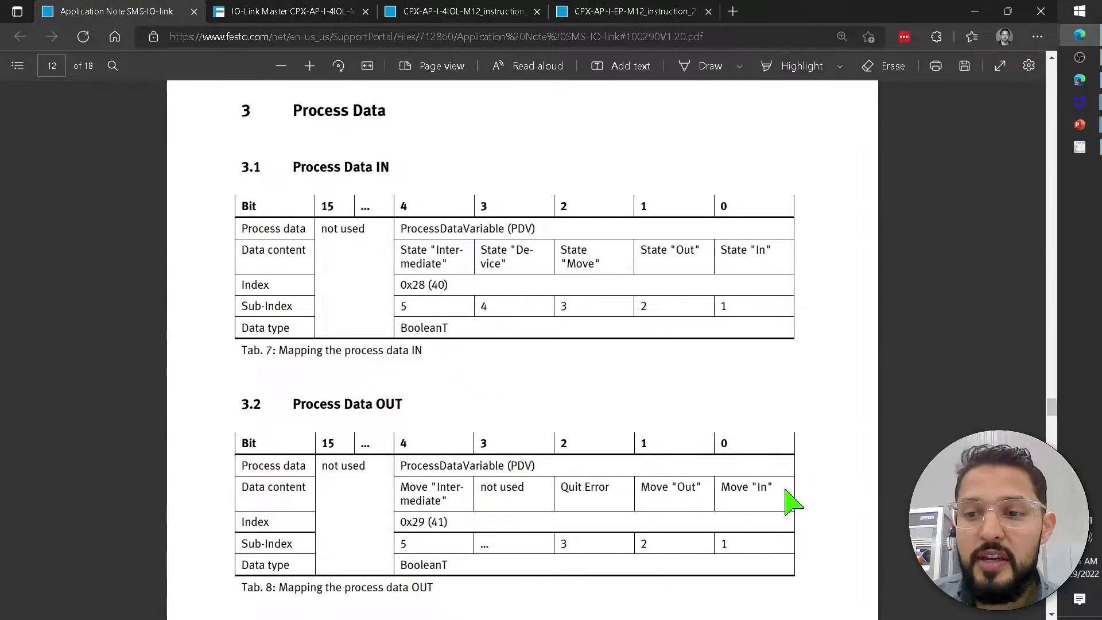
pyautogui.moveTo(736, 487); pyautogui.dragTo(768, 490)
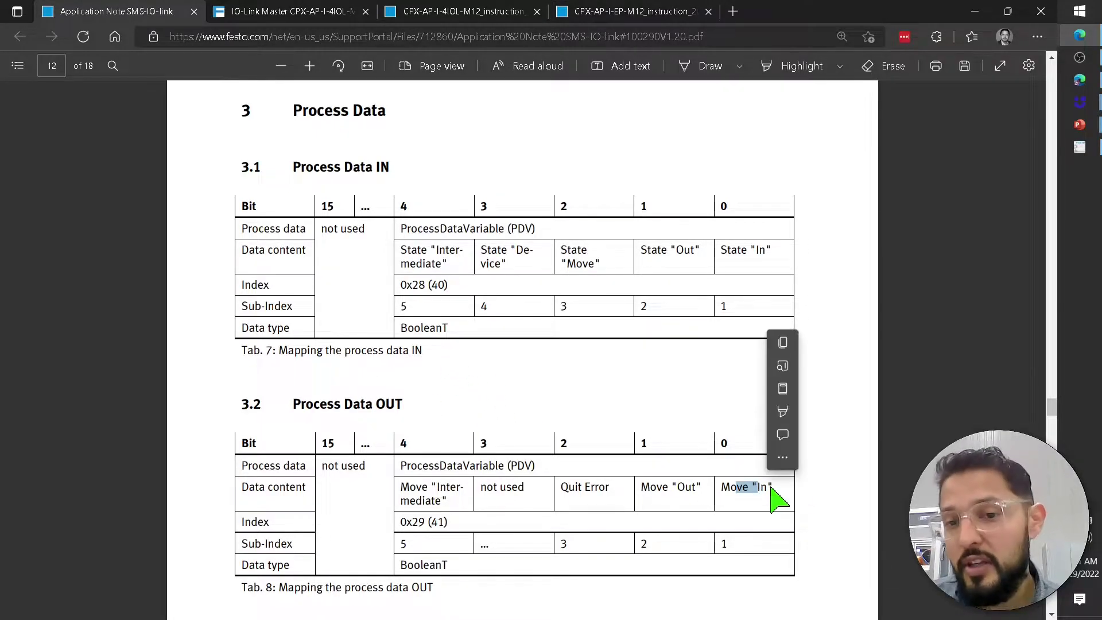
pyautogui.click(772, 492)
pyautogui.moveTo(654, 486); pyautogui.dragTo(685, 487)
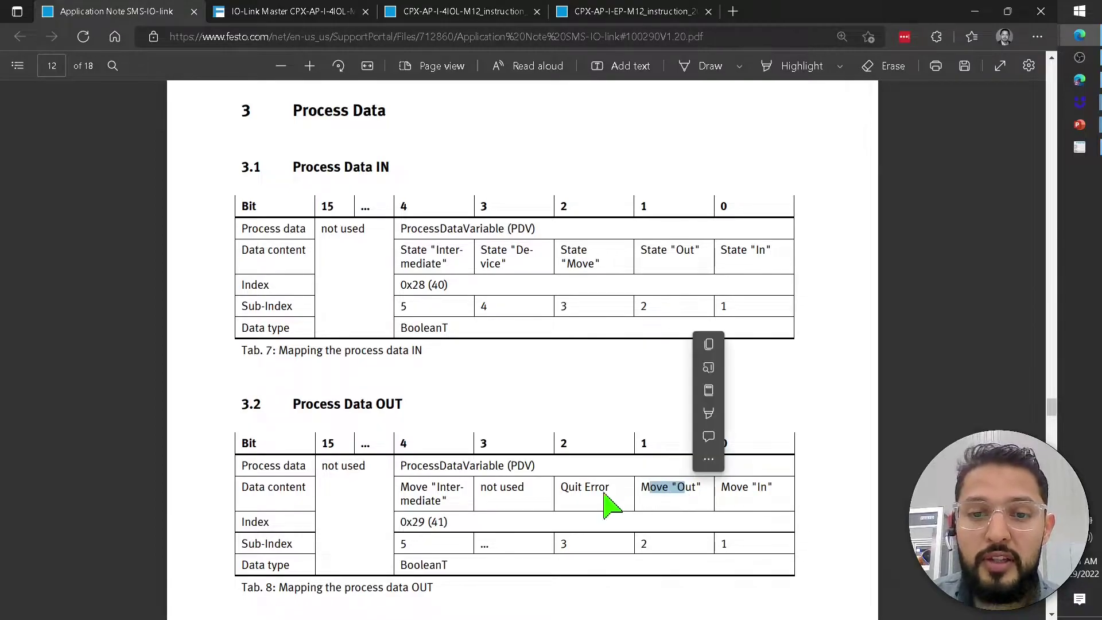
pyautogui.click(597, 489)
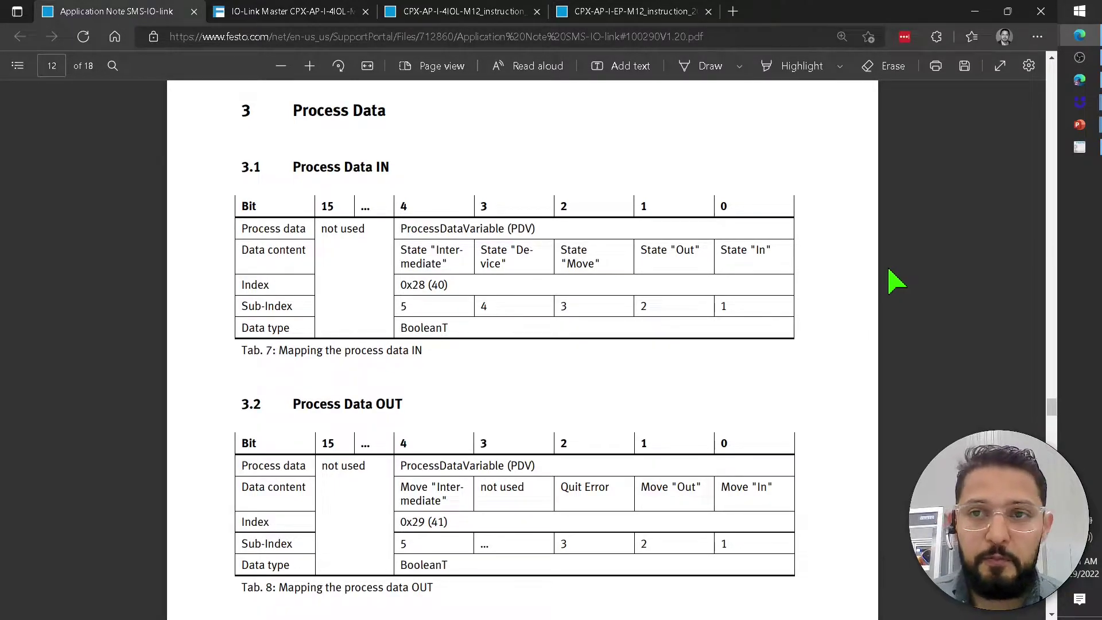
# - Select the DO[1449-2160] range on rack 89, slot 2 in the Digital Out config list
pyautogui.hotkey('alt', 'Tab')
pyautogui.hotkey('alt', 'Tab')
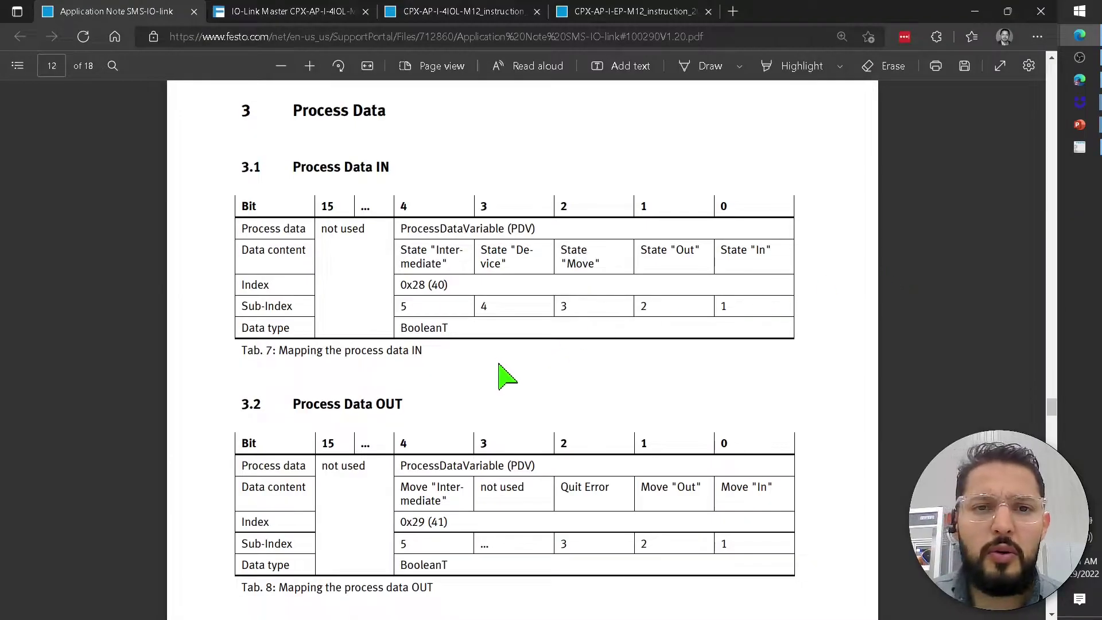
pyautogui.hotkey('alt', 'Tab')
pyautogui.press('Tab')
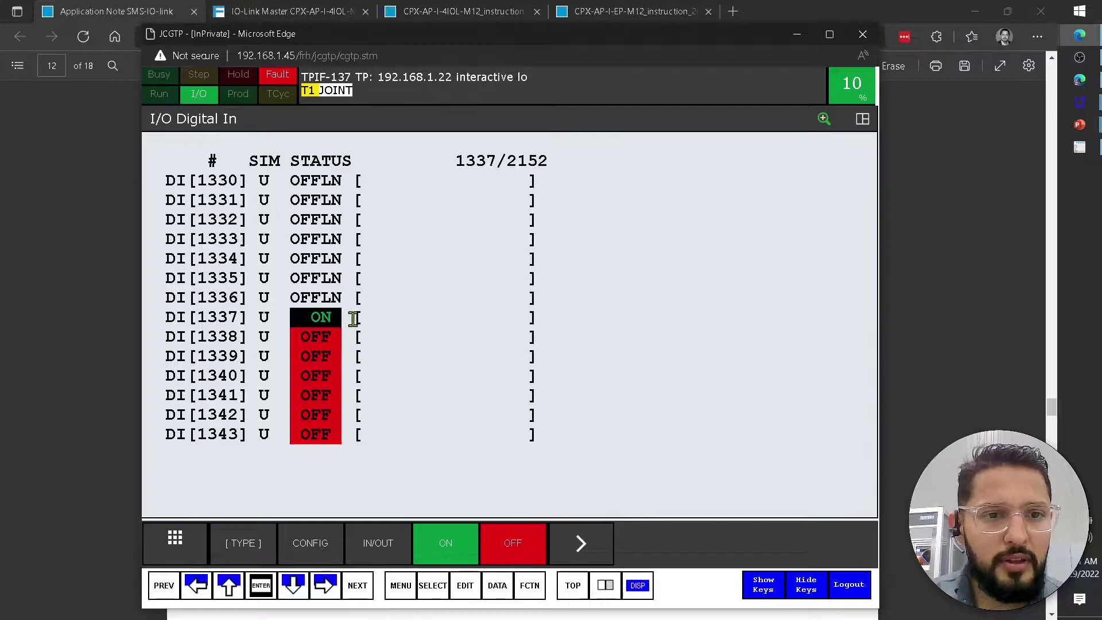
pyautogui.click(307, 551)
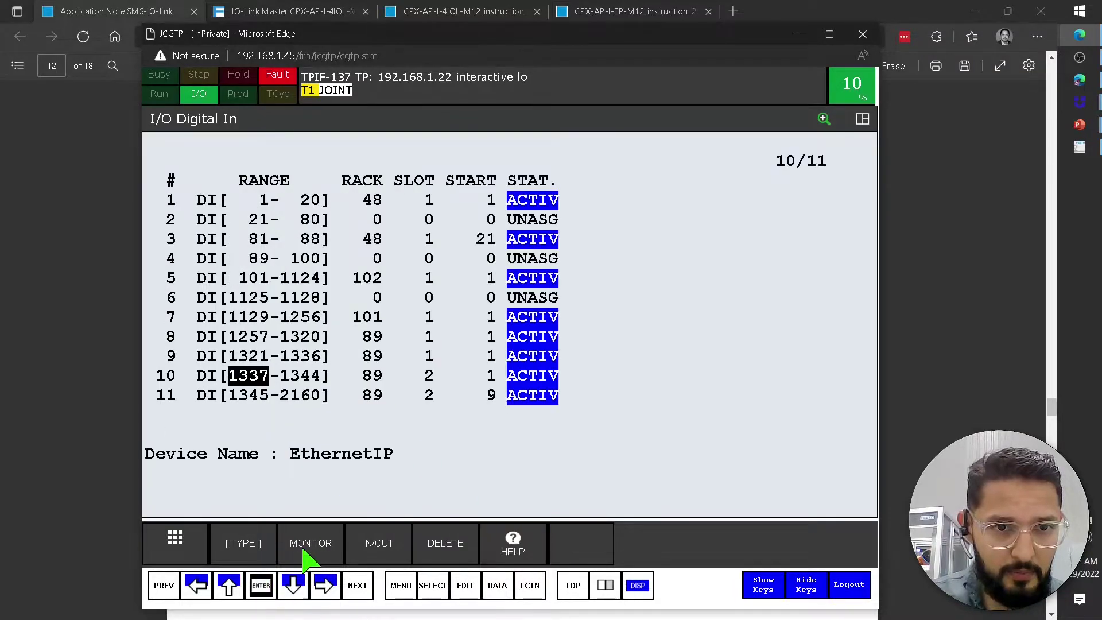
pyautogui.click(381, 552)
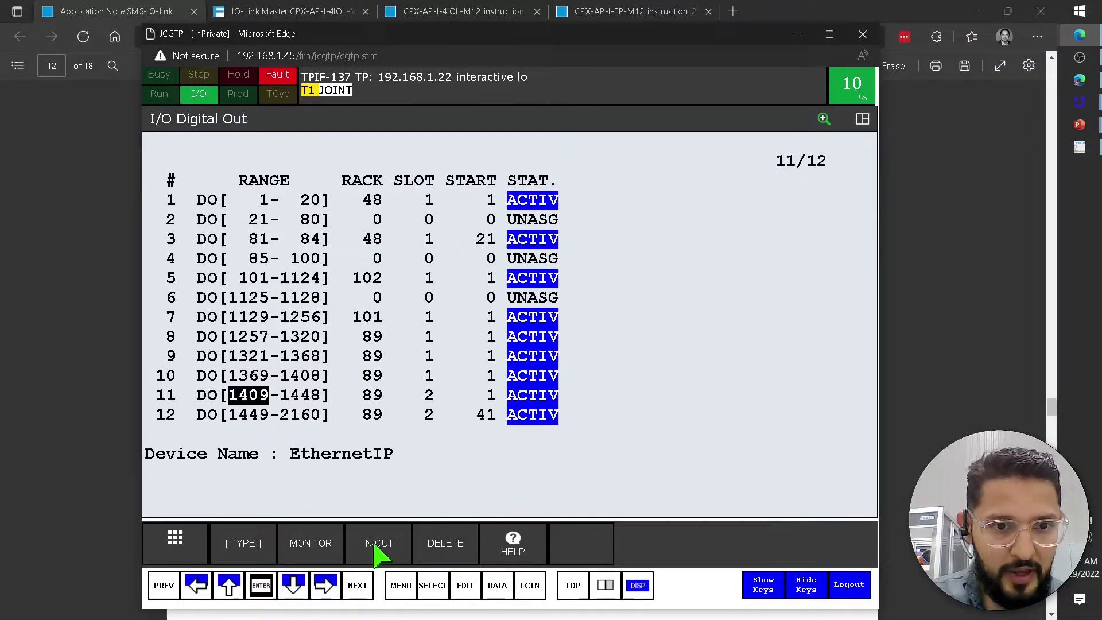
pyautogui.click(253, 411)
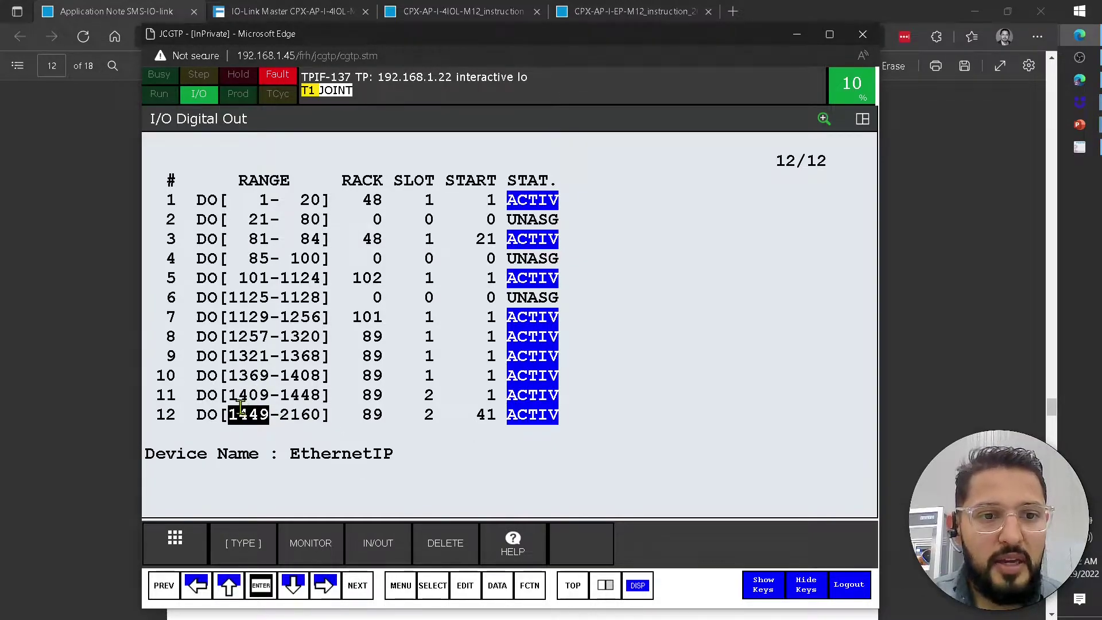
pyautogui.hotkey('alt', 'Tab')
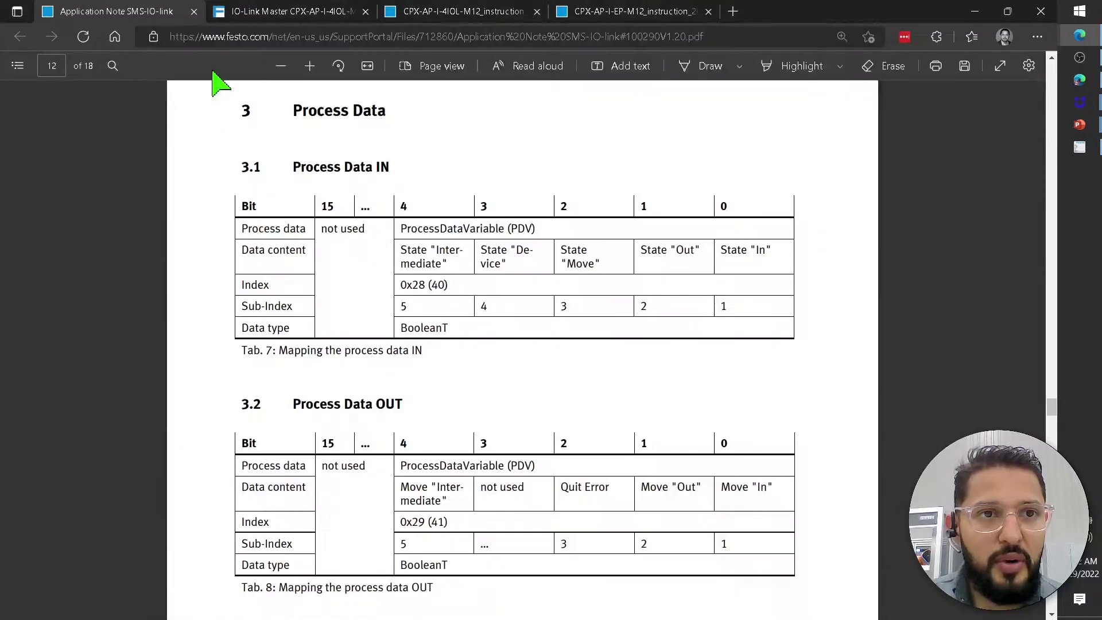
# - Review the Festo 101 Output assembly down to module 4 IO-Link Port 0 at bit offset 40
pyautogui.hotkey('alt', 'Tab')
pyautogui.hotkey('alt', 'Tab')
pyautogui.hotkey('alt', 'Tab')
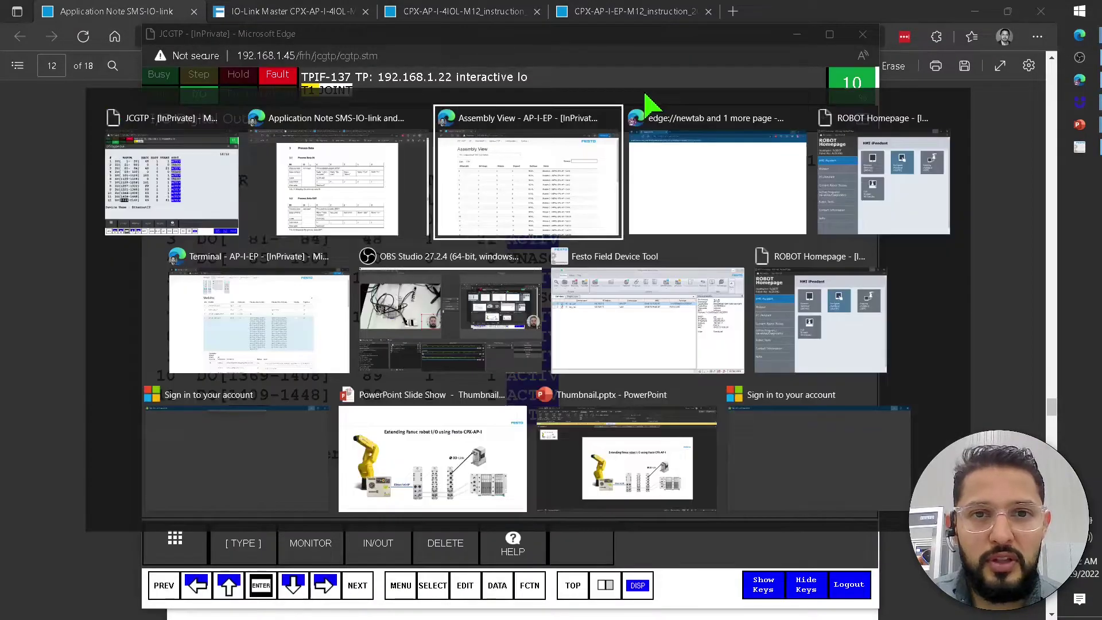
pyautogui.scroll(-10, 114, 385)
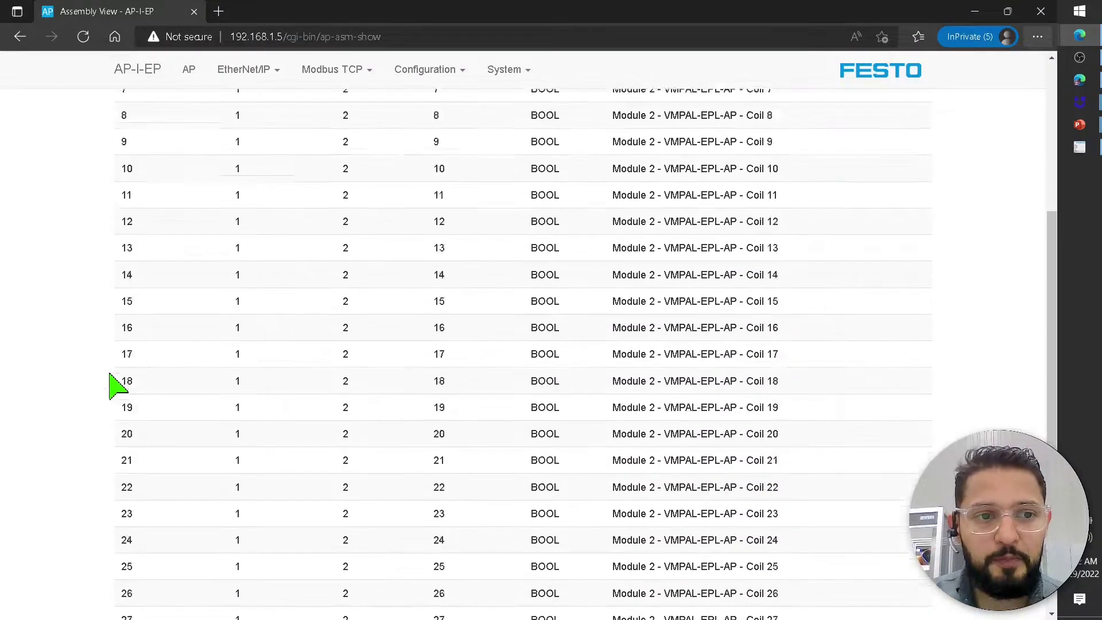
pyautogui.scroll(10, 933, 295)
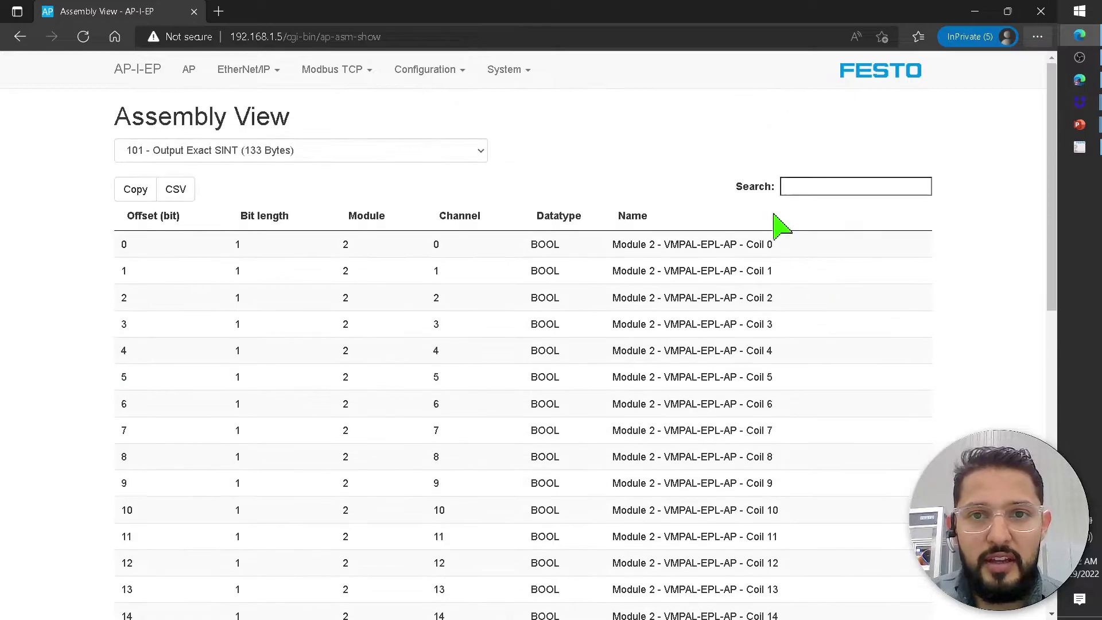
pyautogui.scroll(-10, 748, 324)
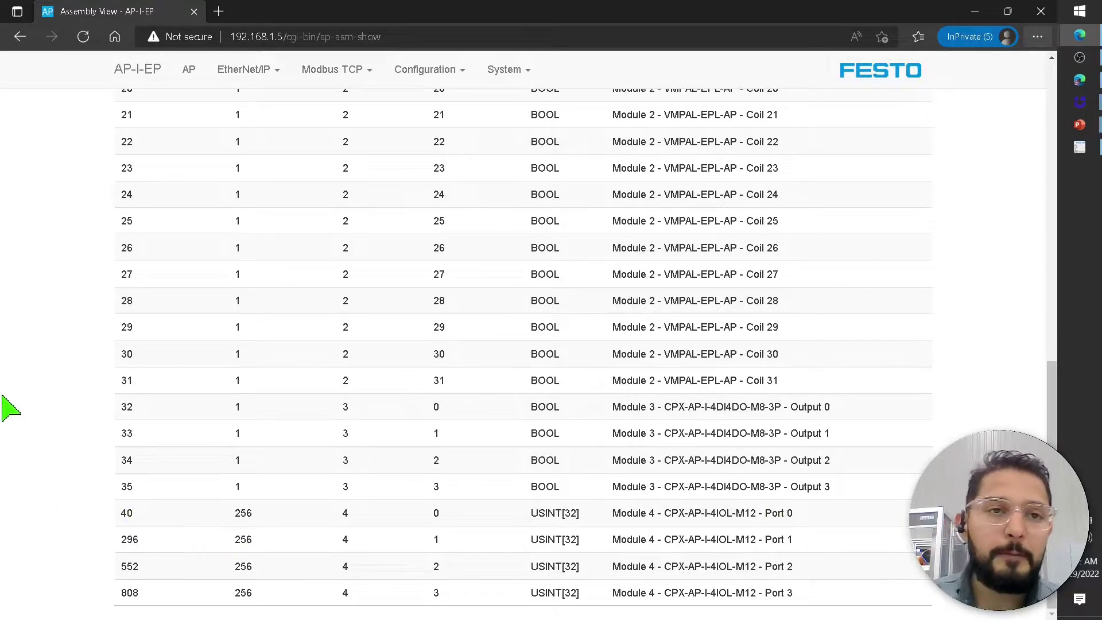
pyautogui.hotkey('alt', 'Tab')
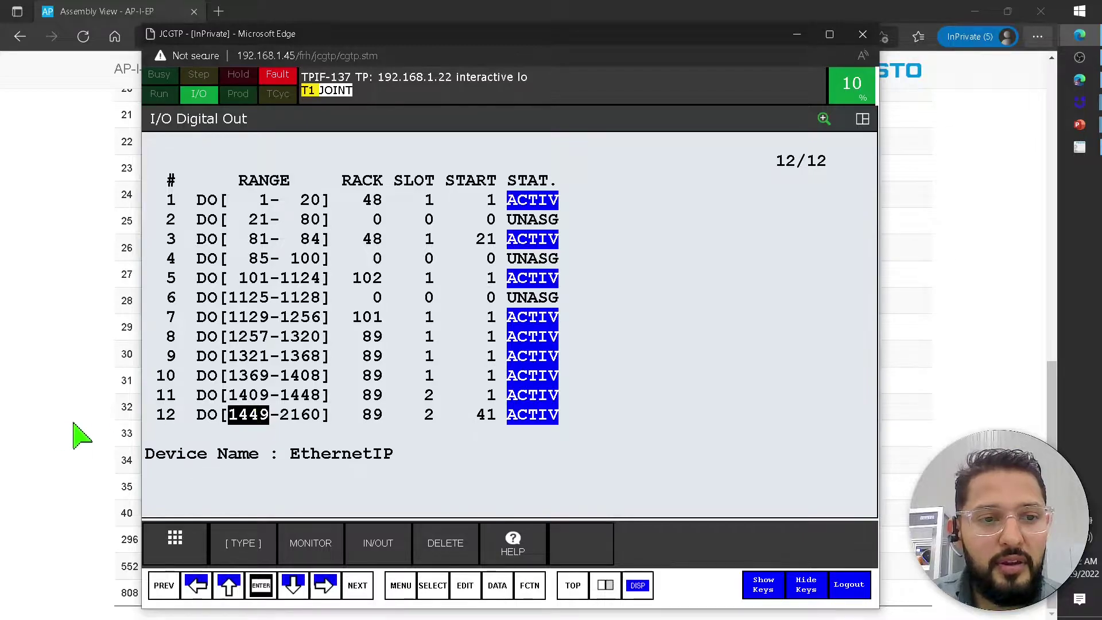
# - Monitor live status of outputs from DO[1449] and compare with the Process Data OUT table
pyautogui.click(114, 482)
pyautogui.hotkey('alt', 'Tab')
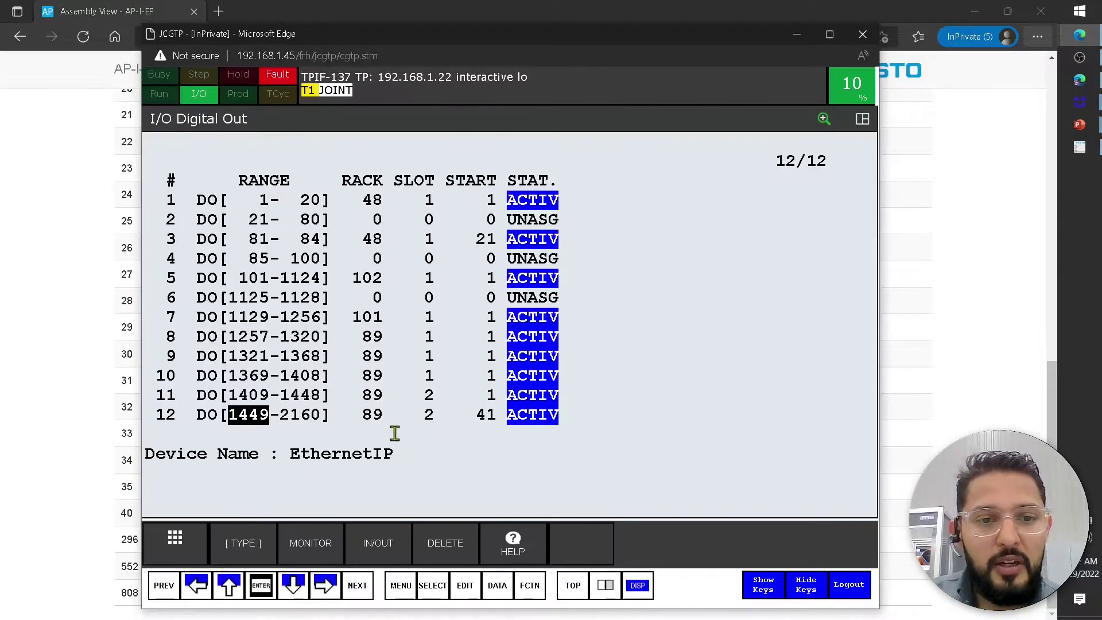
pyautogui.click(317, 545)
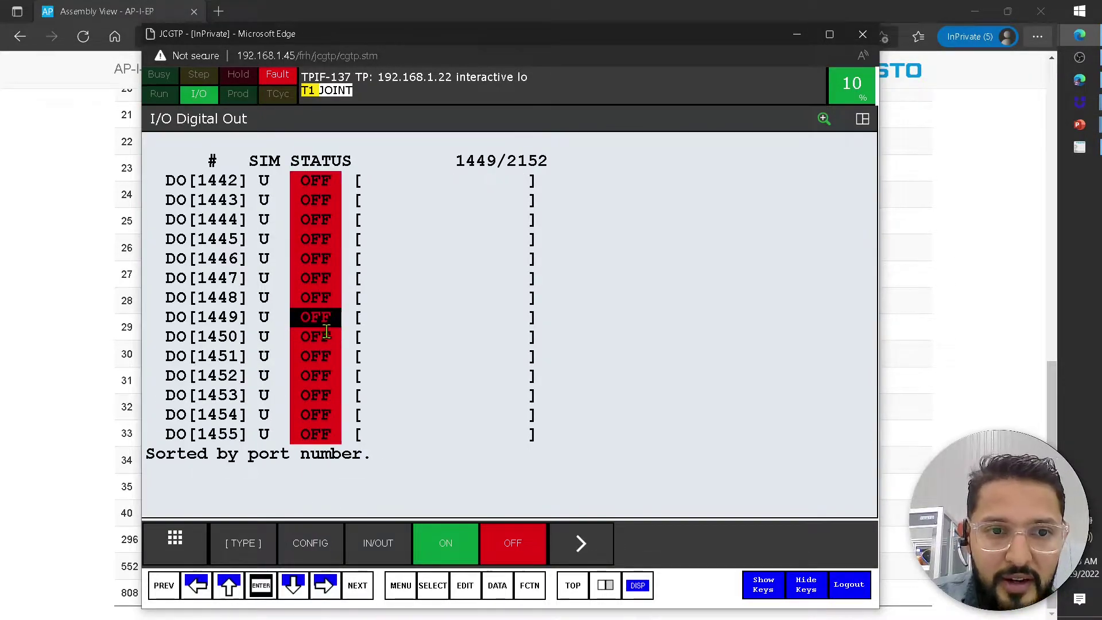
pyautogui.click(83, 495)
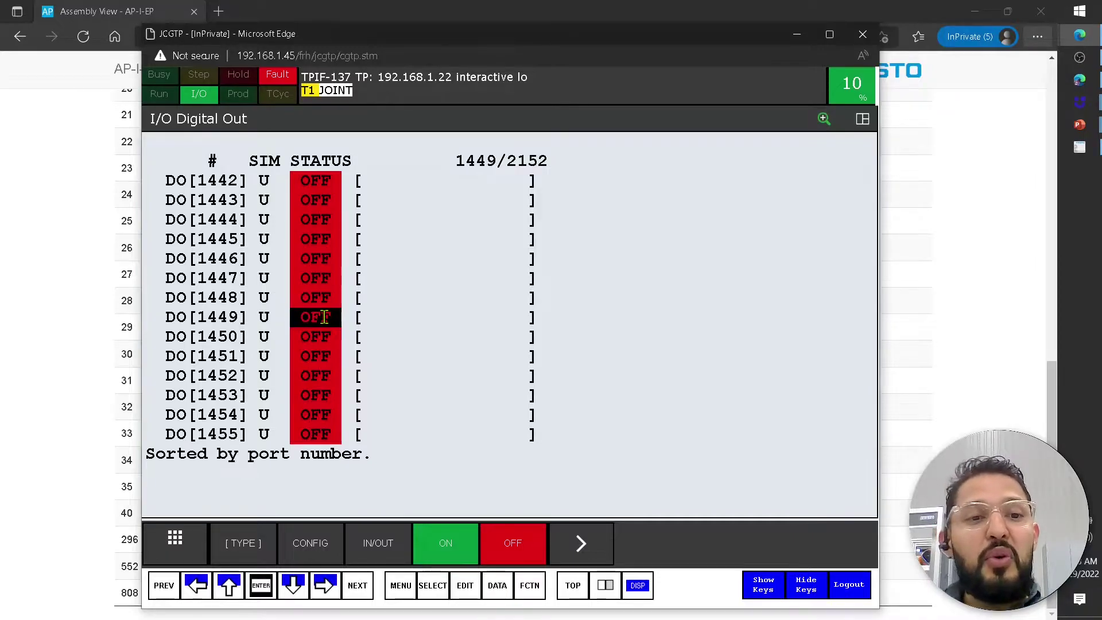
pyautogui.hotkey('alt', 'Tab')
pyautogui.hotkey('alt', 'Tab')
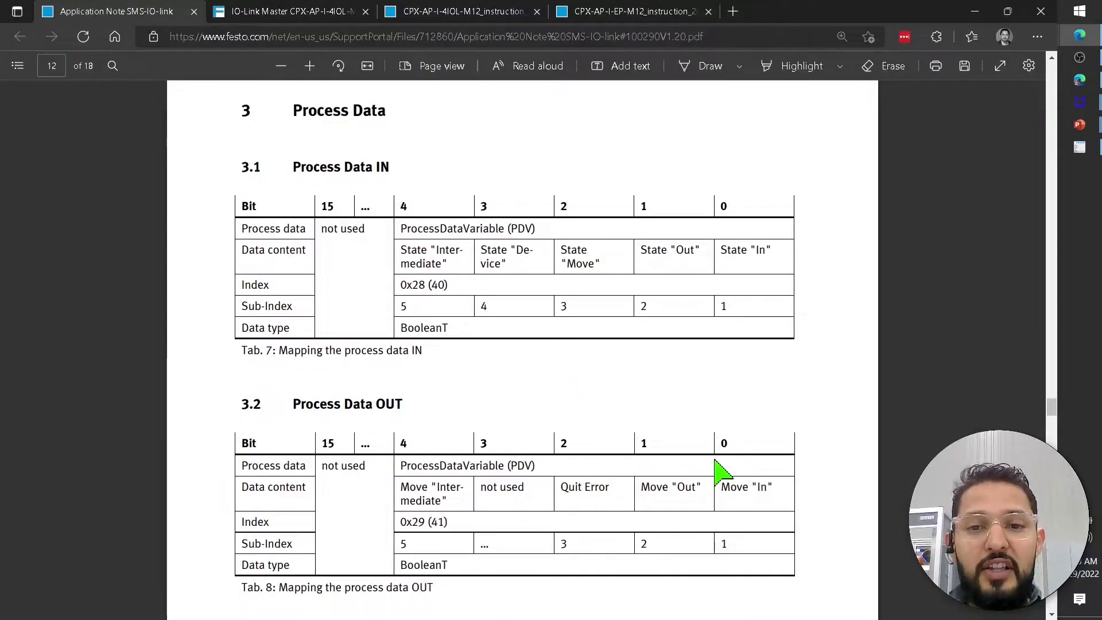
pyautogui.hotkey('alt', 'Tab')
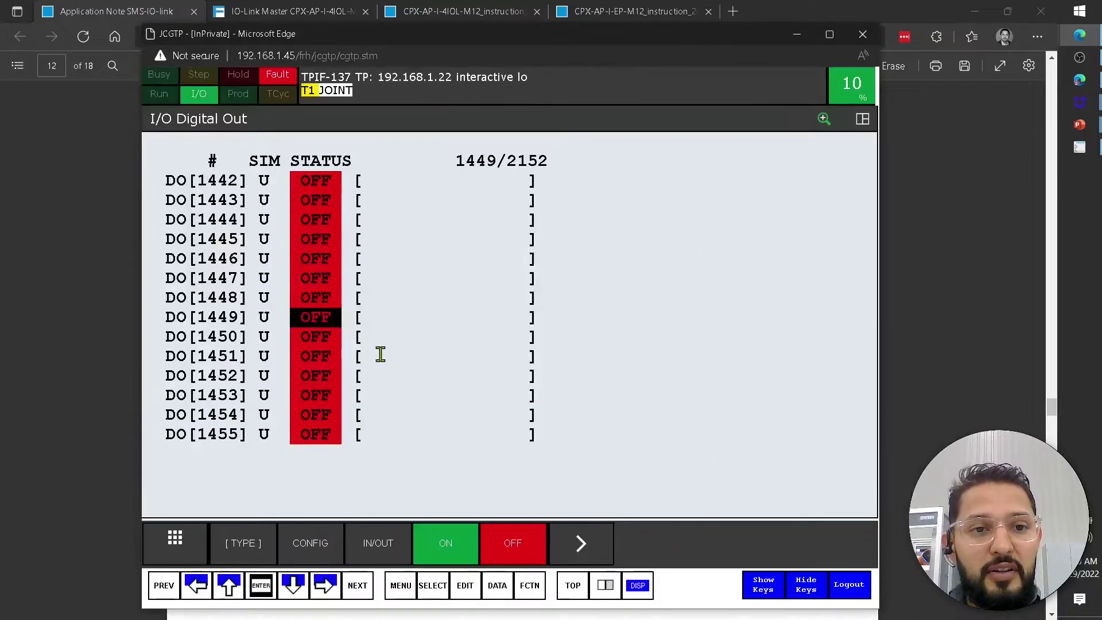
pyautogui.hotkey('alt', 'Tab')
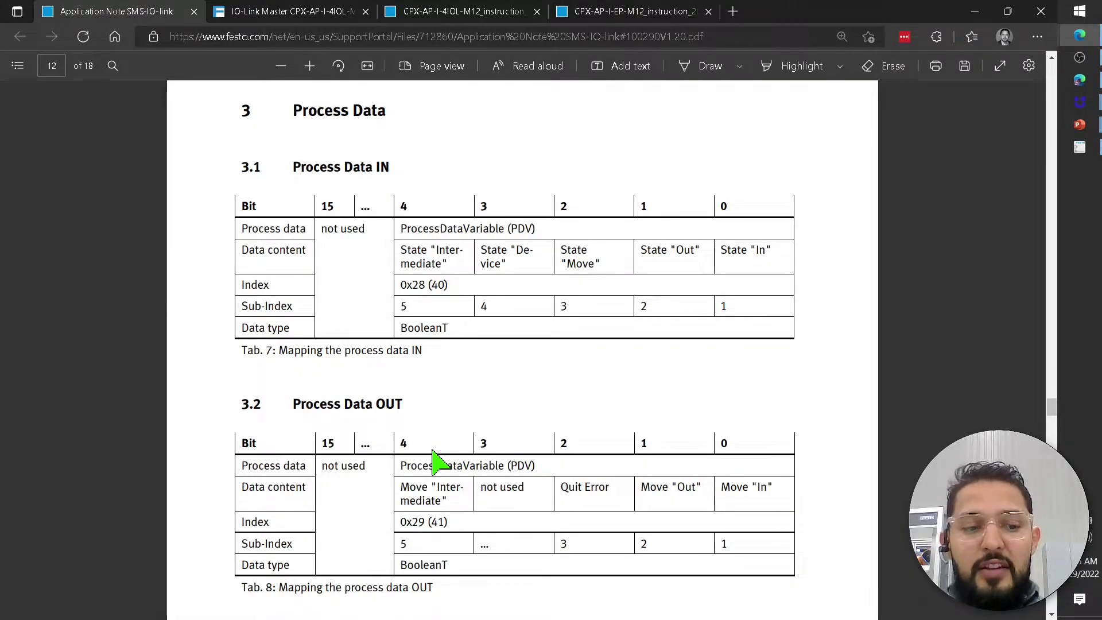
pyautogui.hotkey('alt', 'Tab')
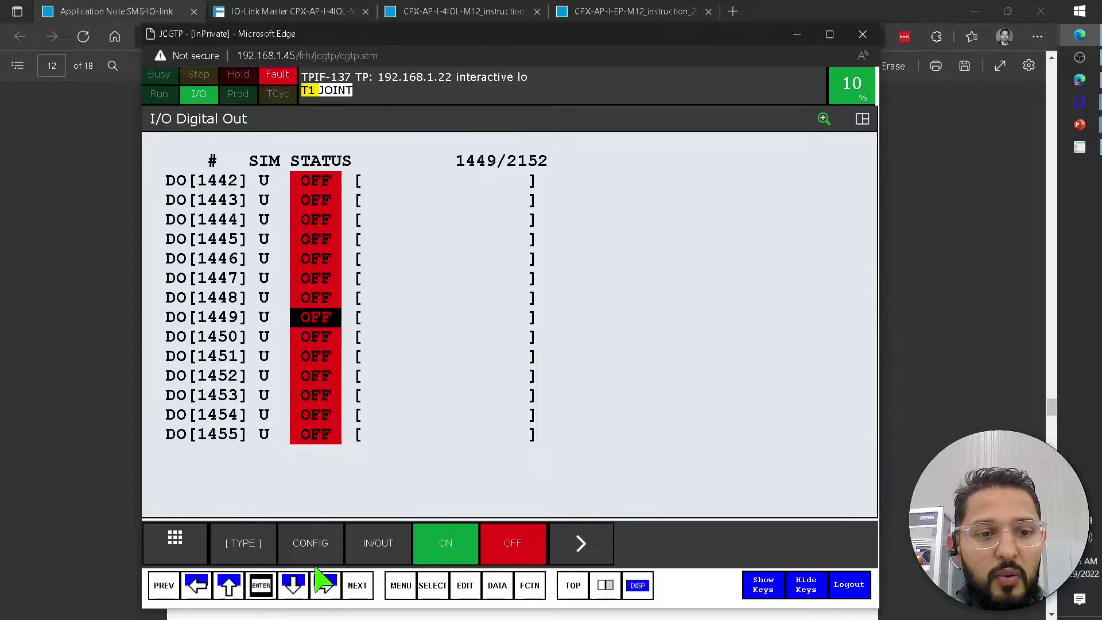
# - Step the output list down to DO[1457], all outputs still OFF
pyautogui.click(294, 586)
pyautogui.click(294, 587)
pyautogui.click(294, 586)
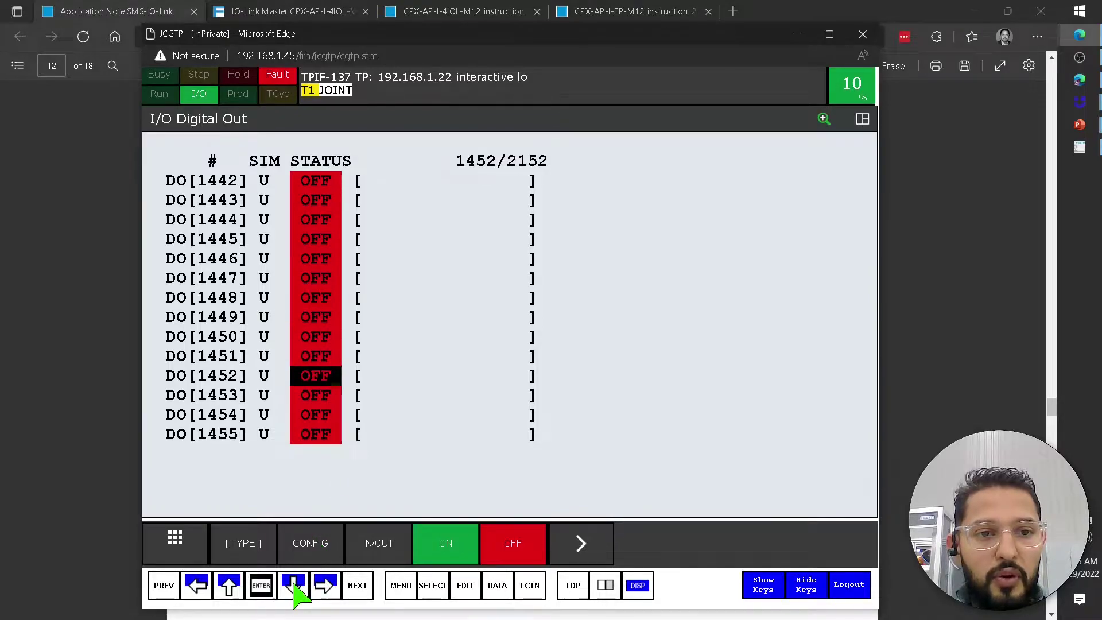
pyautogui.click(295, 586)
pyautogui.click(295, 586)
pyautogui.click(294, 587)
pyautogui.click(294, 586)
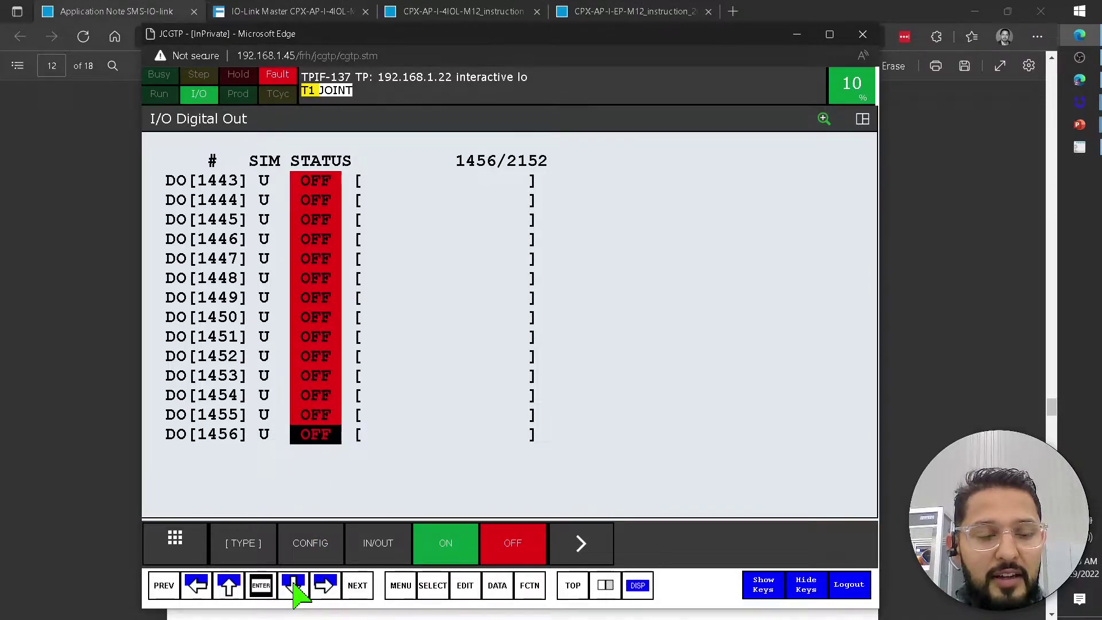
pyautogui.click(294, 586)
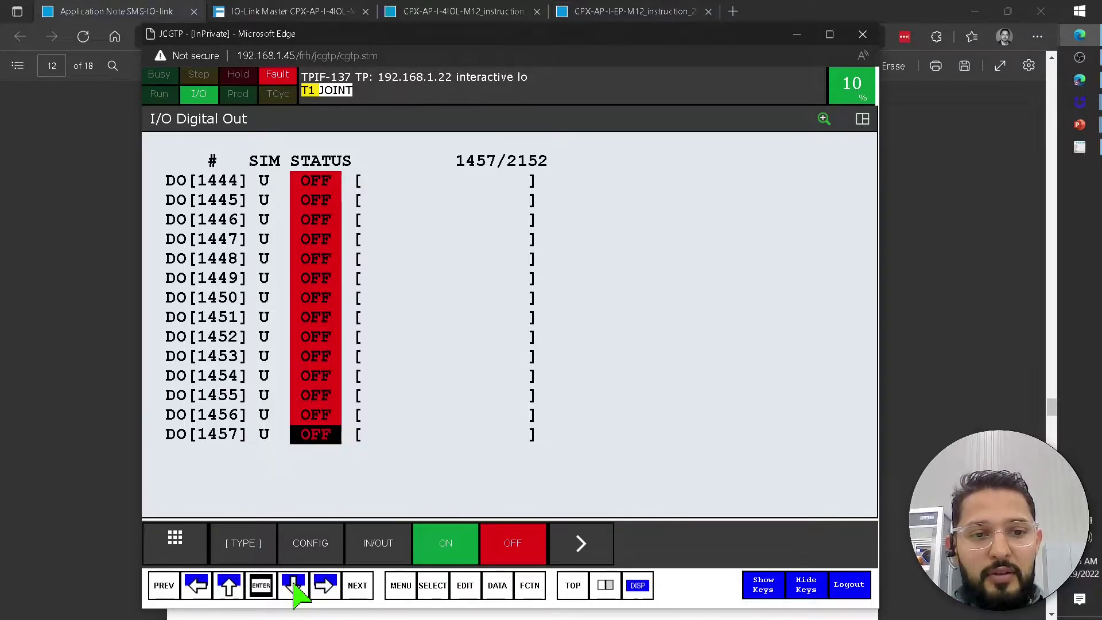
pyautogui.hotkey('alt', 'Tab')
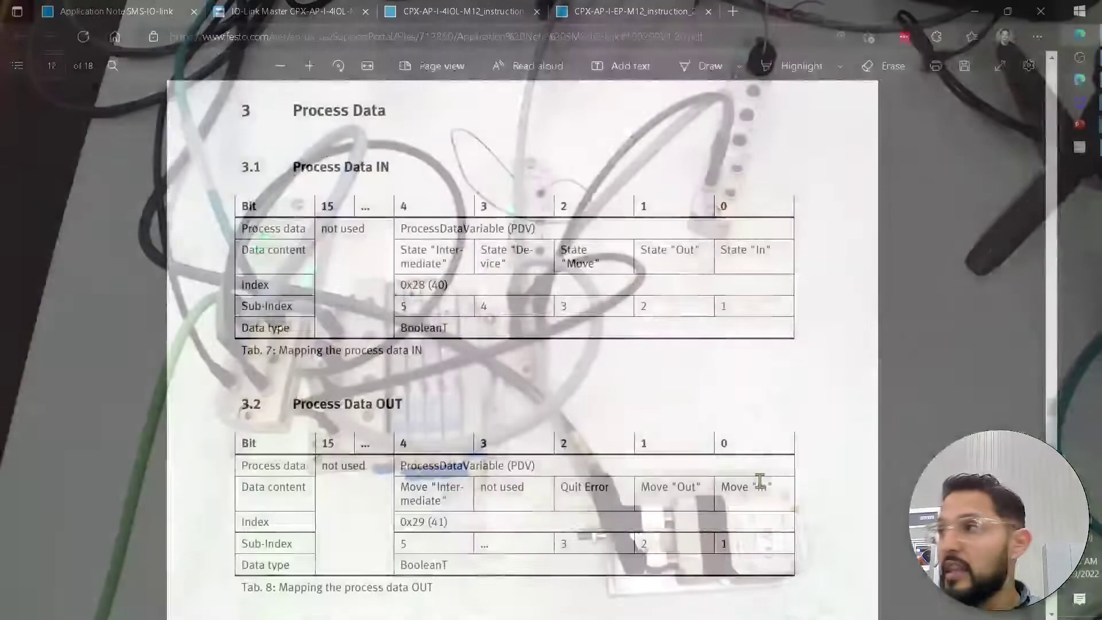
# - Recheck the Process Data OUT table, then advance the output list to DO[1459], all OFF
pyautogui.hotkey('alt', 'Tab')
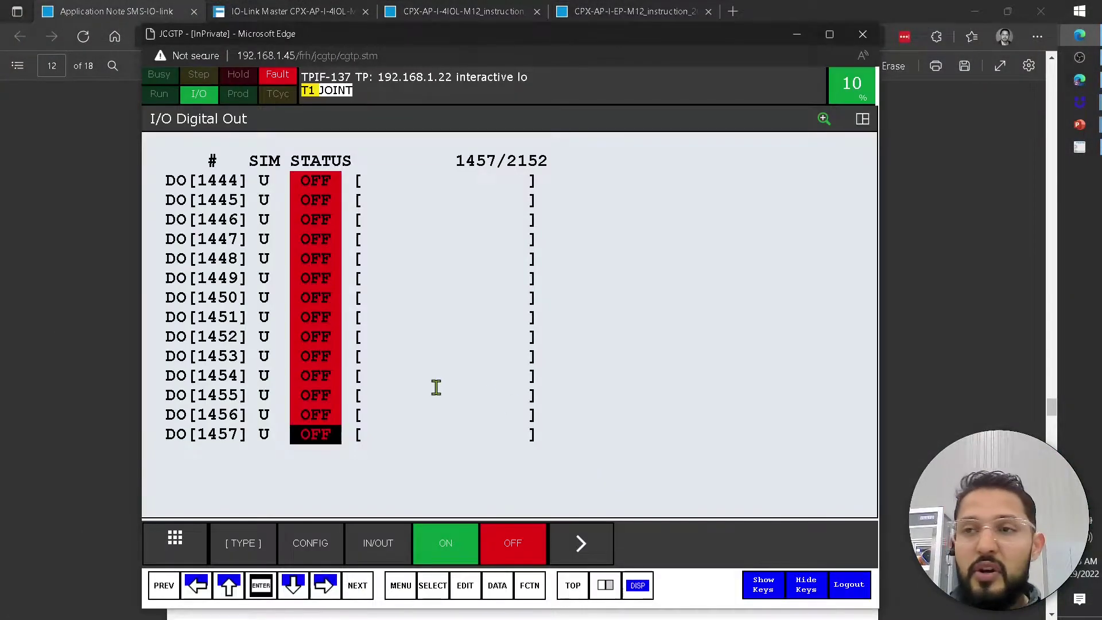
pyautogui.hotkey('alt', 'Tab')
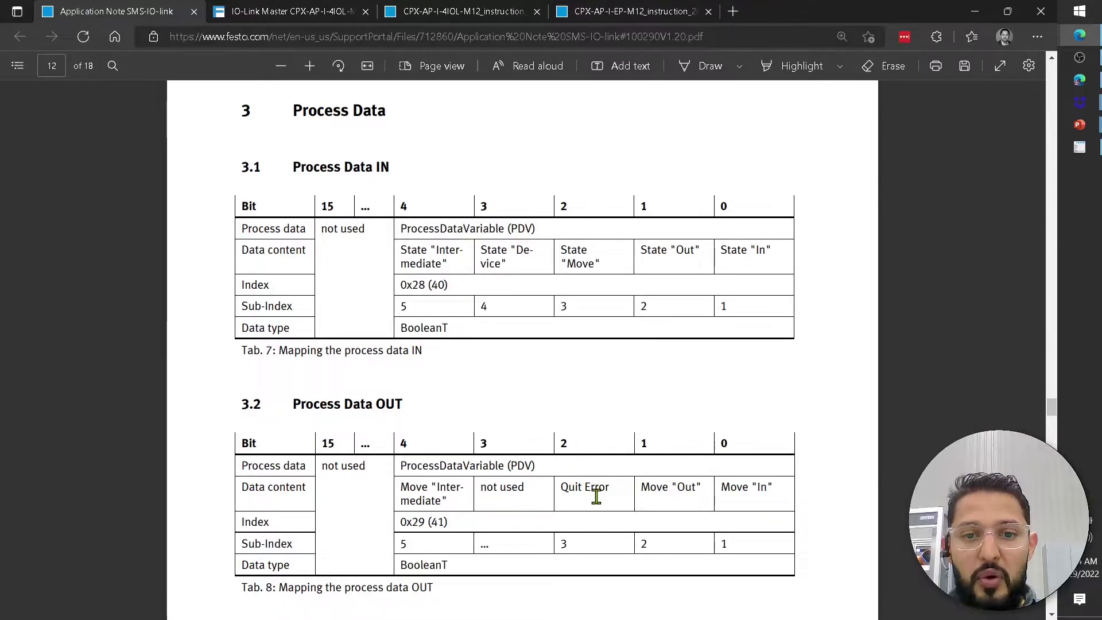
pyautogui.hotkey('alt', 'Tab')
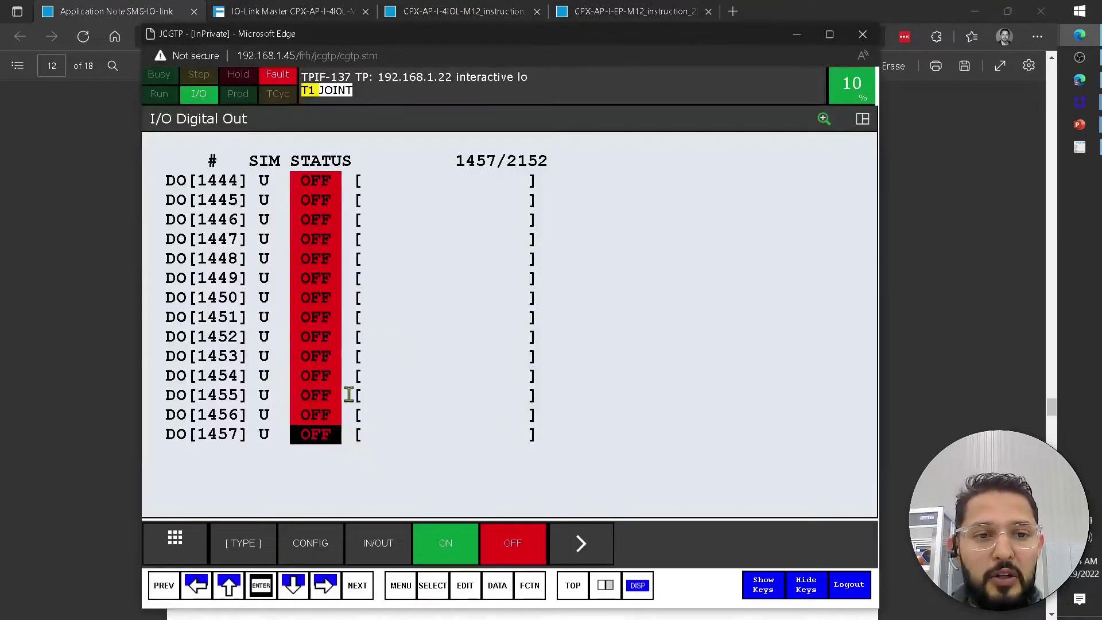
pyautogui.click(295, 588)
pyautogui.click(295, 587)
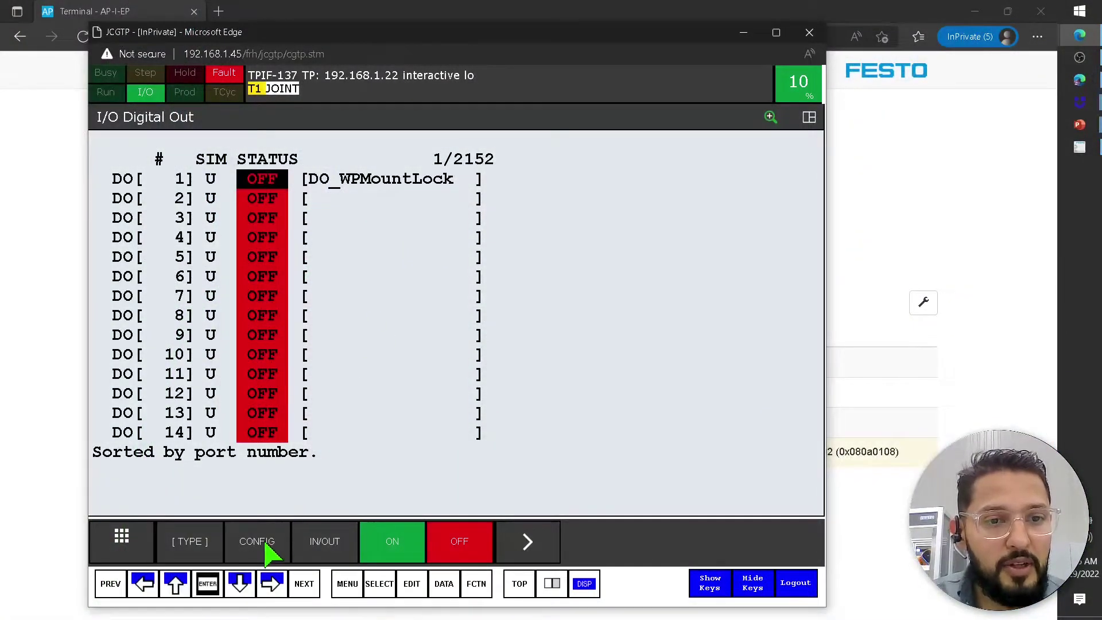
# - Monitor the DO[1449-2160] range and step down to DO[1456], all outputs OFF
pyautogui.click(262, 548)
pyautogui.click(187, 411)
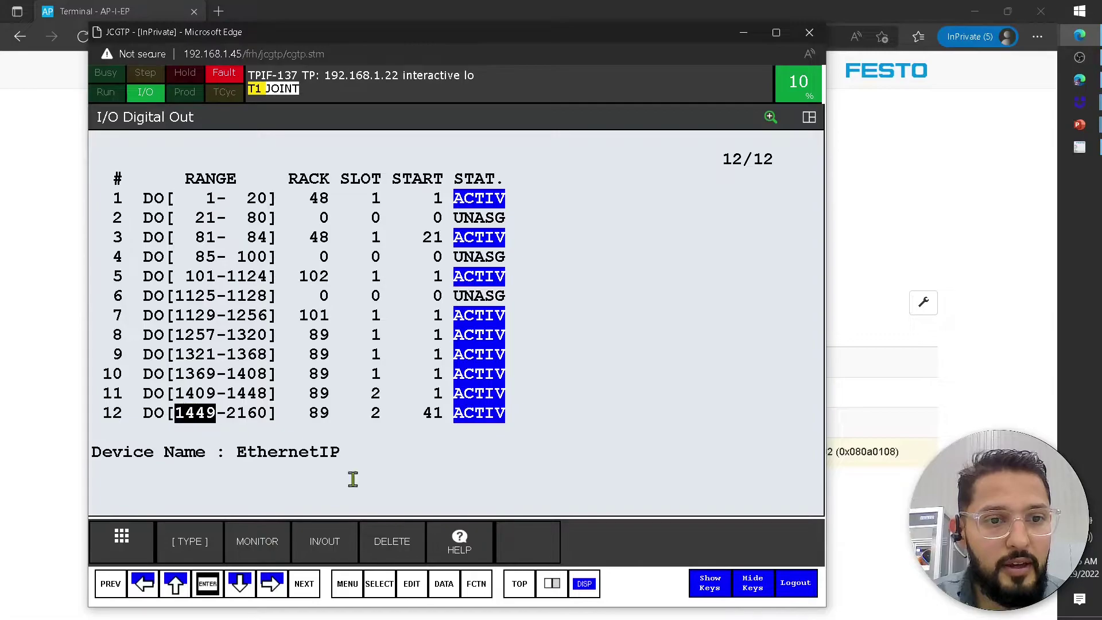
pyautogui.click(281, 542)
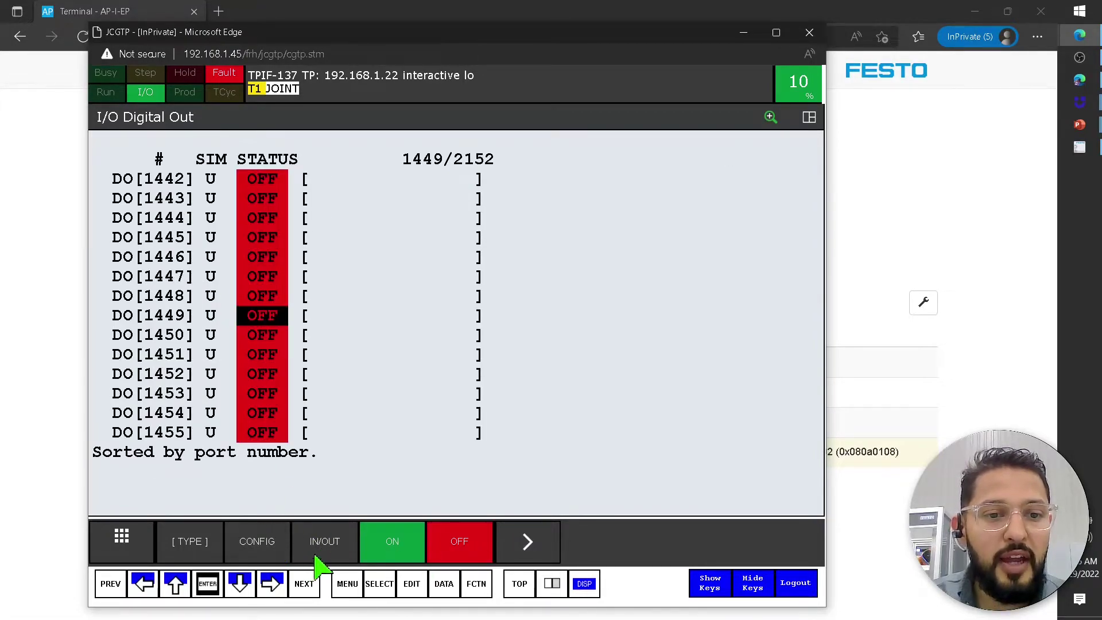
pyautogui.click(240, 591)
pyautogui.click(241, 591)
pyautogui.click(240, 591)
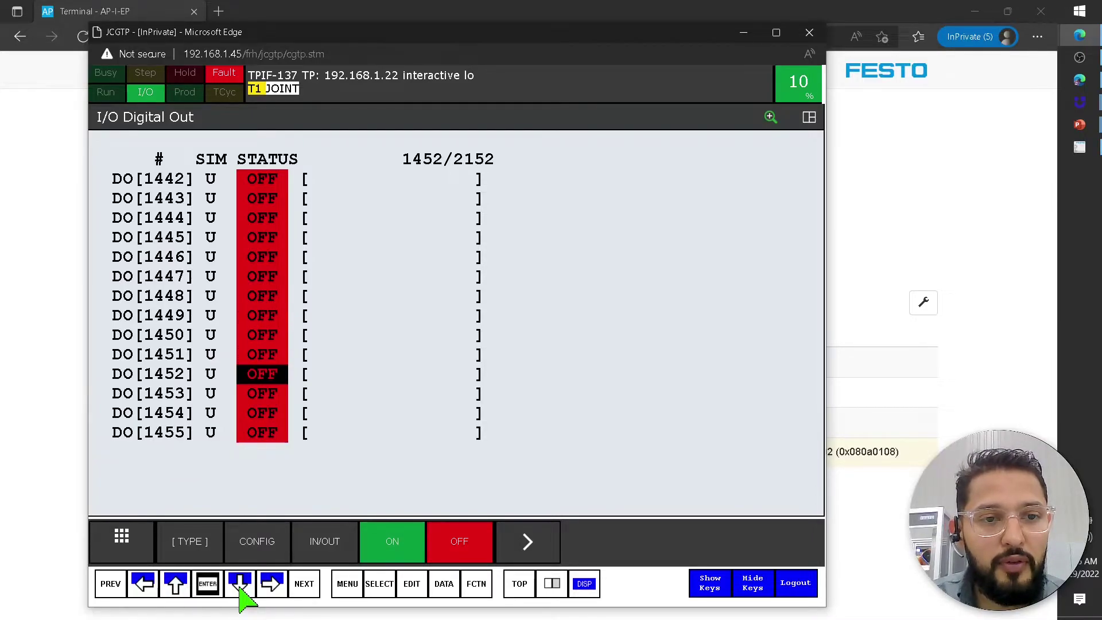
pyautogui.click(240, 591)
pyautogui.click(240, 591)
pyautogui.click(240, 591)
pyautogui.click(240, 591)
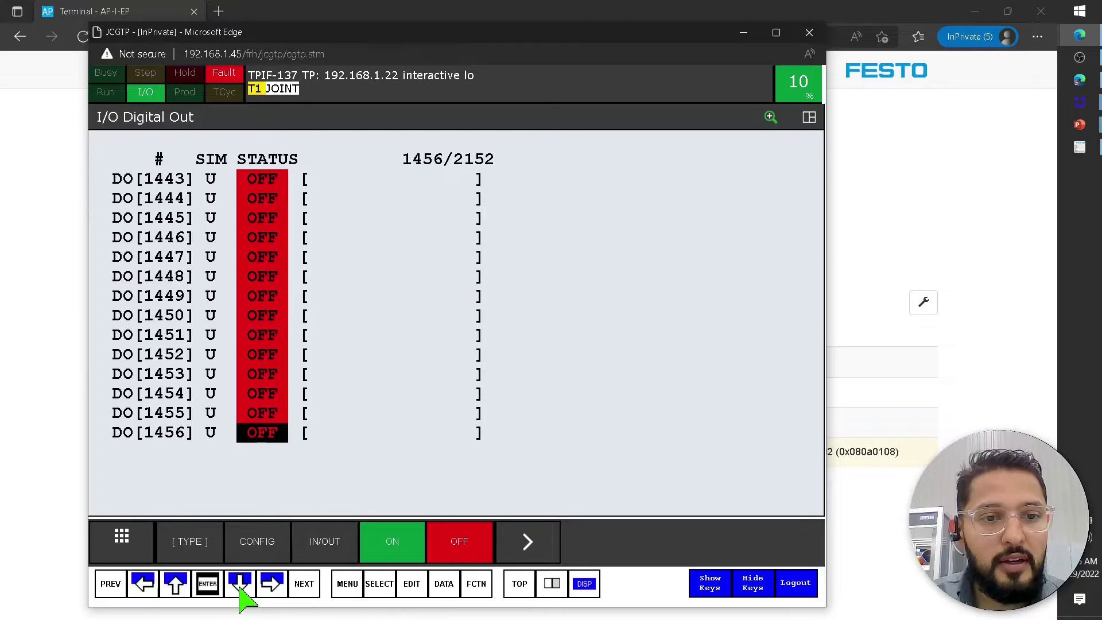
pyautogui.click(241, 591)
# - Bring up page 12's Process Data IN/OUT tables and move the output list to DO[1459]
pyautogui.click(979, 221)
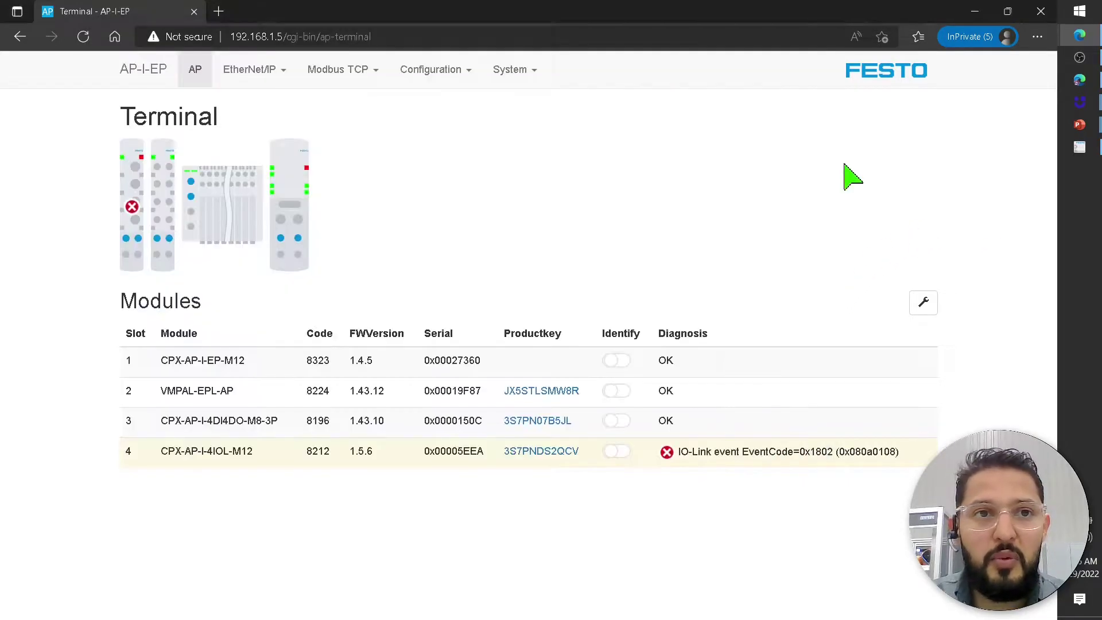
pyautogui.hotkey('alt', 'Tab')
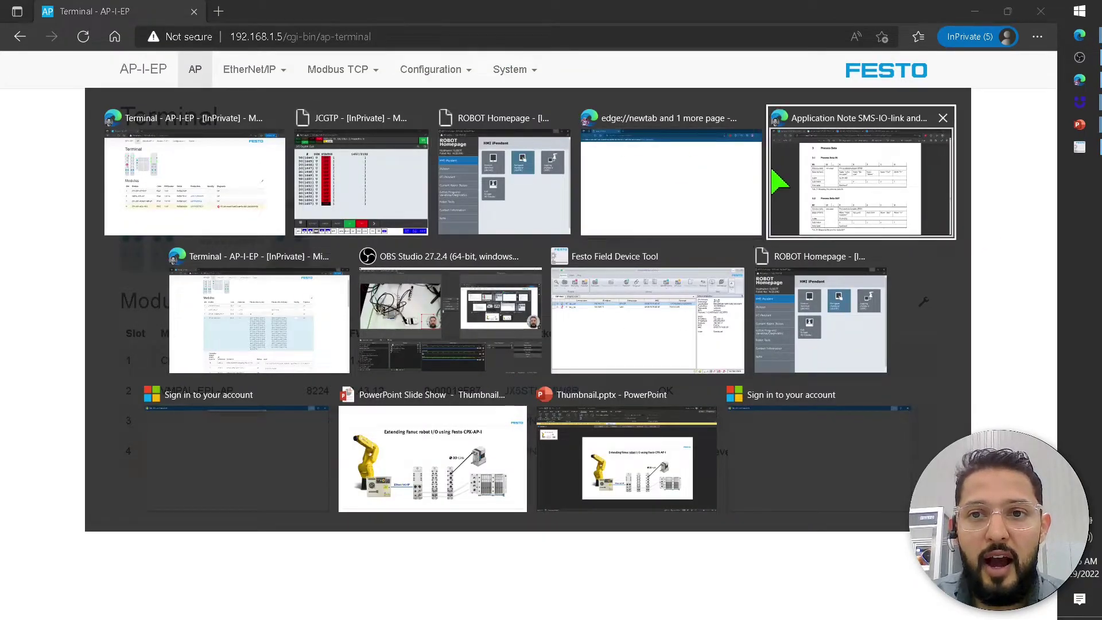
pyautogui.click(777, 178)
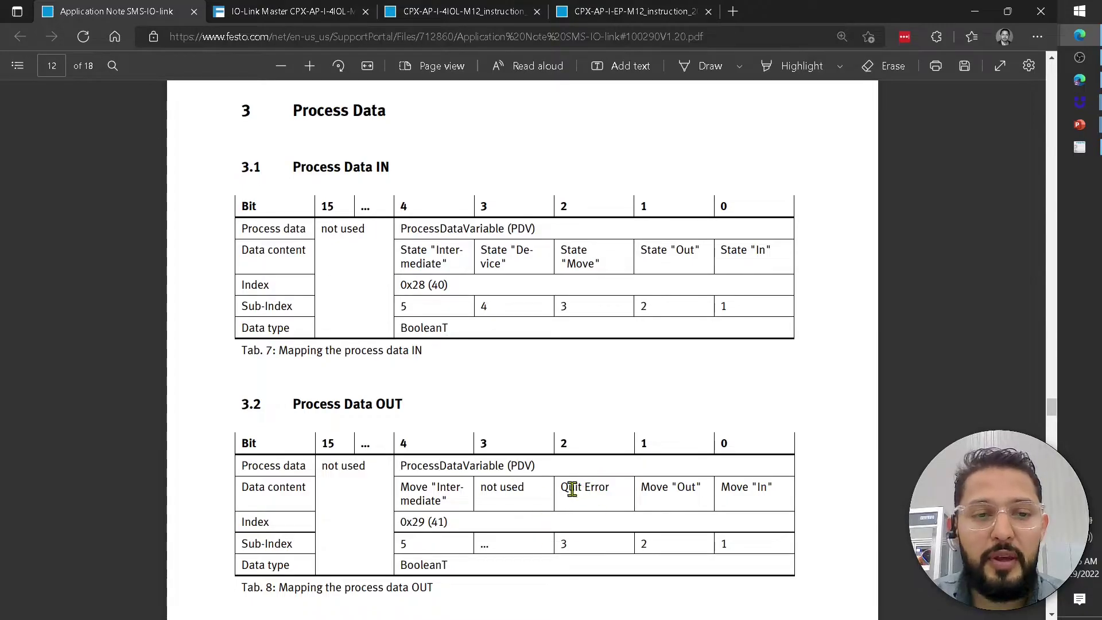
pyautogui.hotkey('alt', 'Tab')
pyautogui.hotkey('alt', 'Tab')
pyautogui.hotkey('alt', 'Tab')
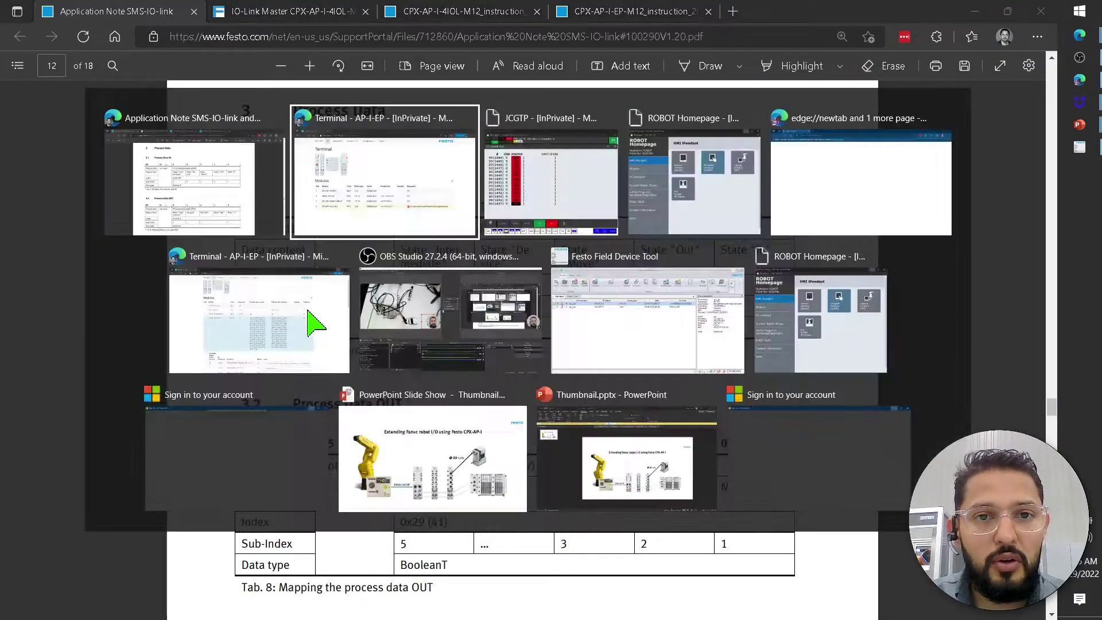
pyautogui.hotkey('alt', 'Tab')
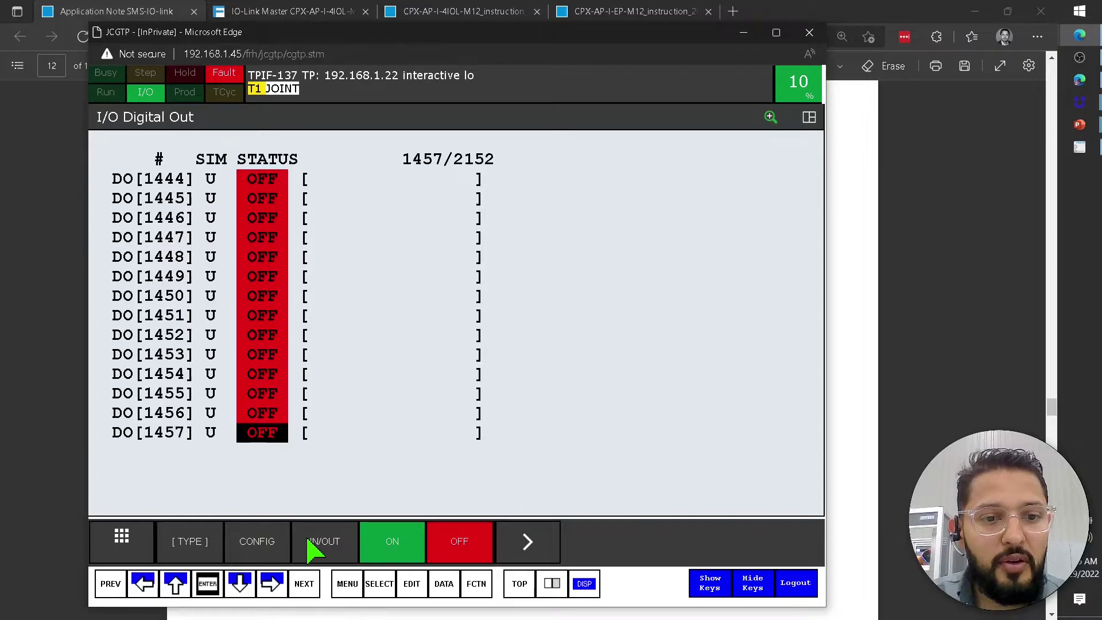
pyautogui.click(241, 582)
pyautogui.click(240, 582)
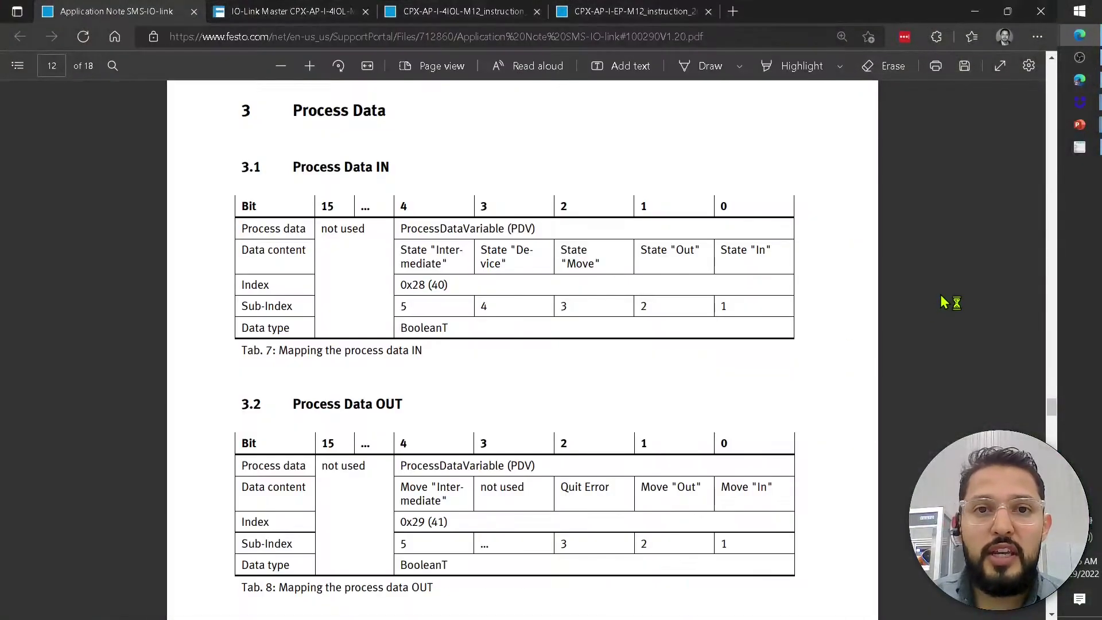
# - Check the AP-I-EP Terminal Diagnosis column shows all four modules OK, then return to DO[1459]
pyautogui.press('super+Tab')
pyautogui.click(383, 310)
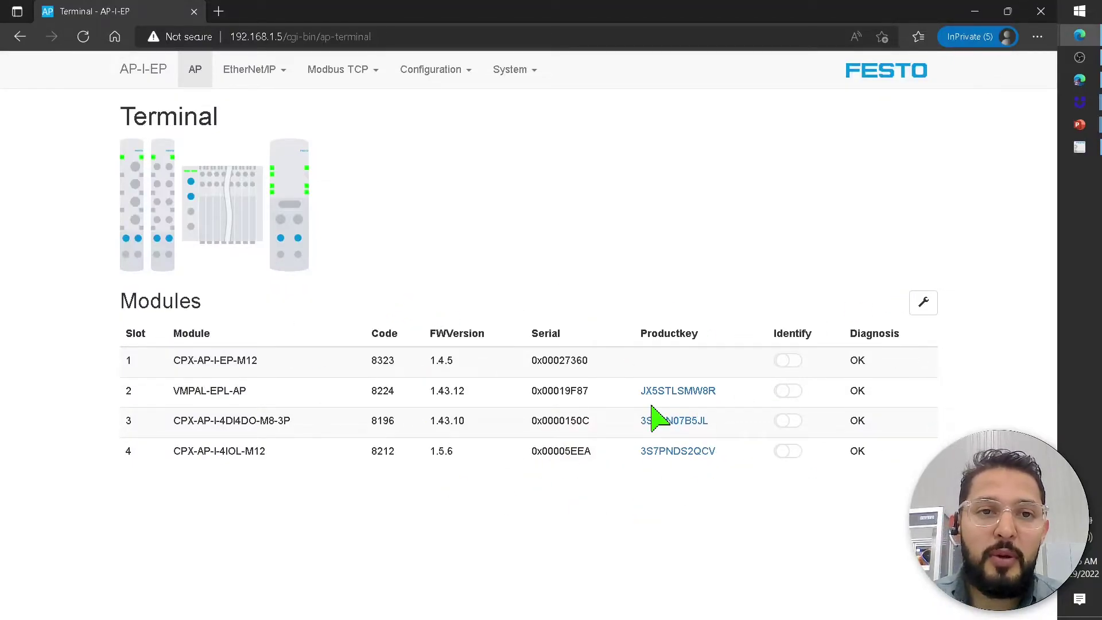
pyautogui.hotkey('alt', 'Tab')
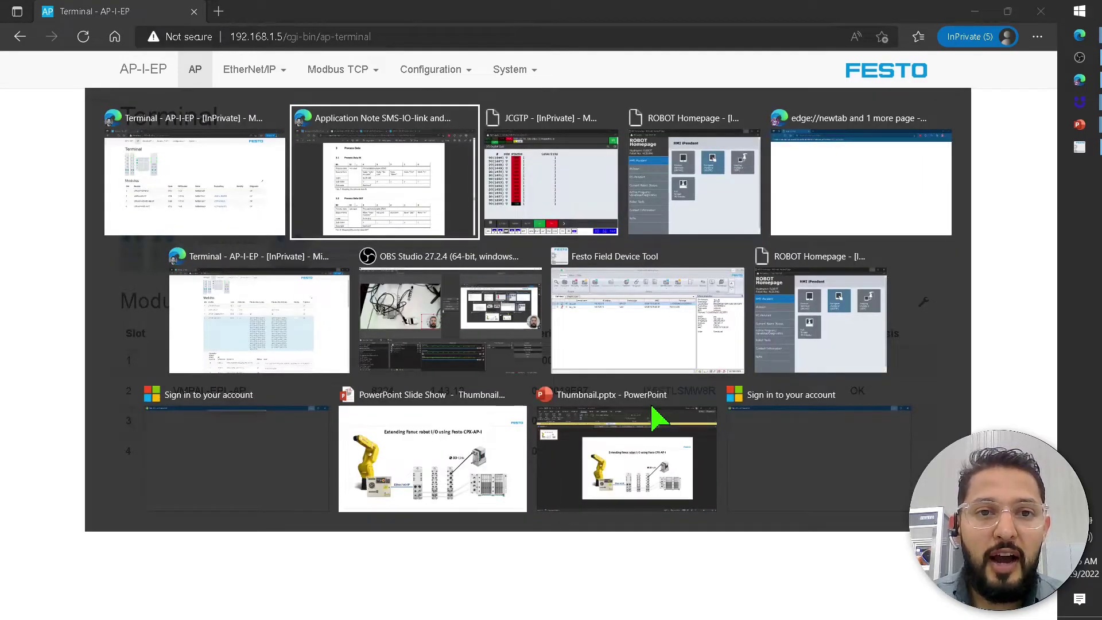
pyautogui.press('Tab')
pyautogui.hotkey('alt', 'Tab')
pyautogui.hotkey('alt', 'Tab')
pyautogui.press('Tab')
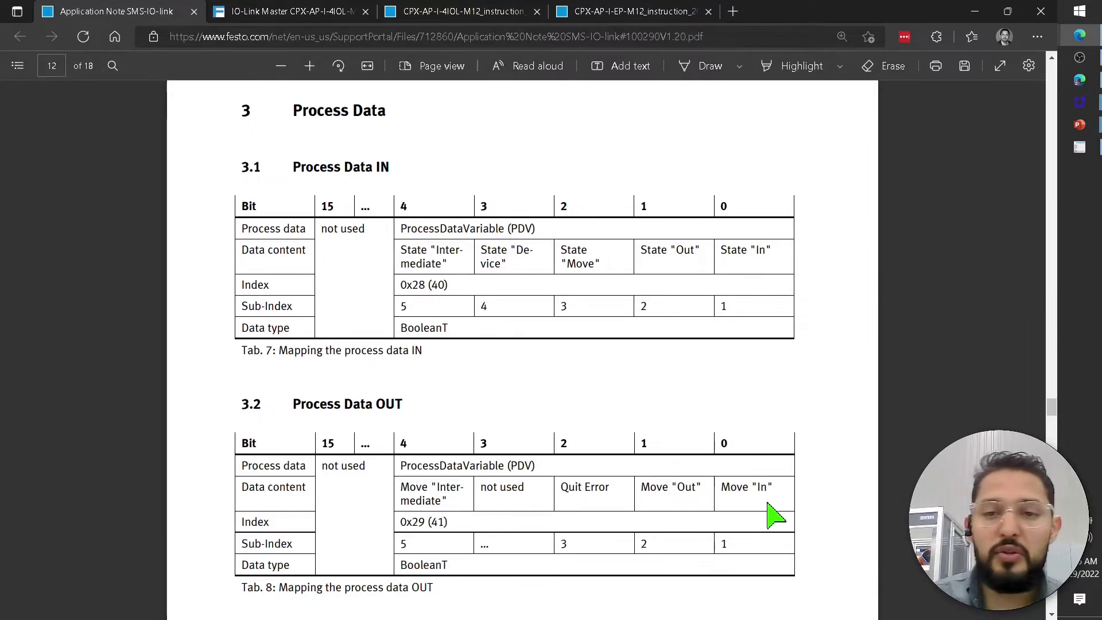
pyautogui.hotkey('alt', 'Tab')
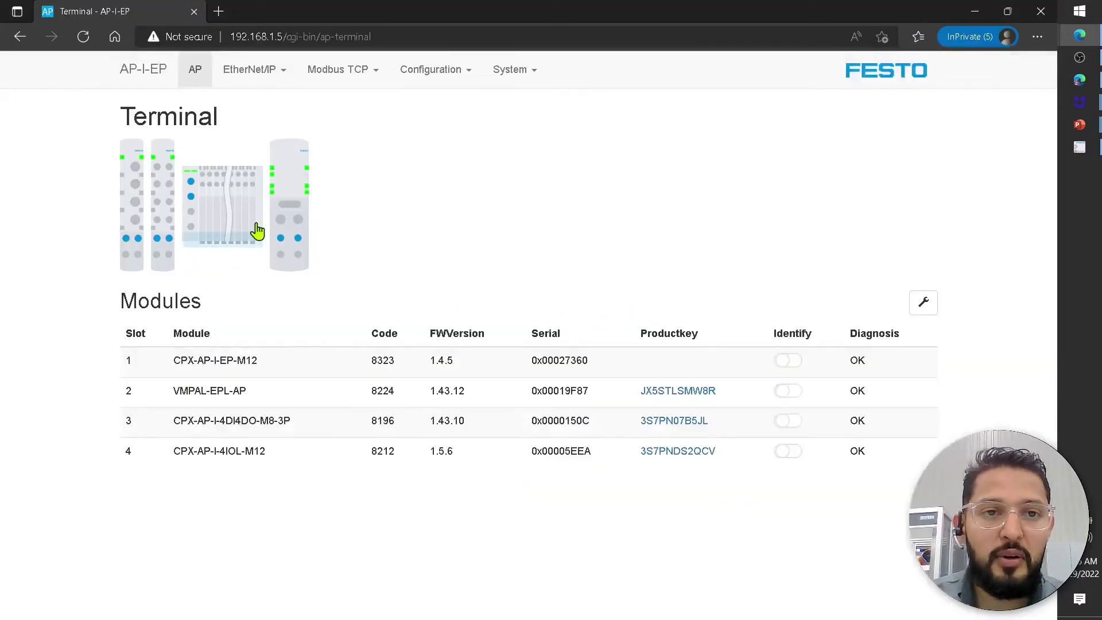
pyautogui.hotkey('alt', 'Tab')
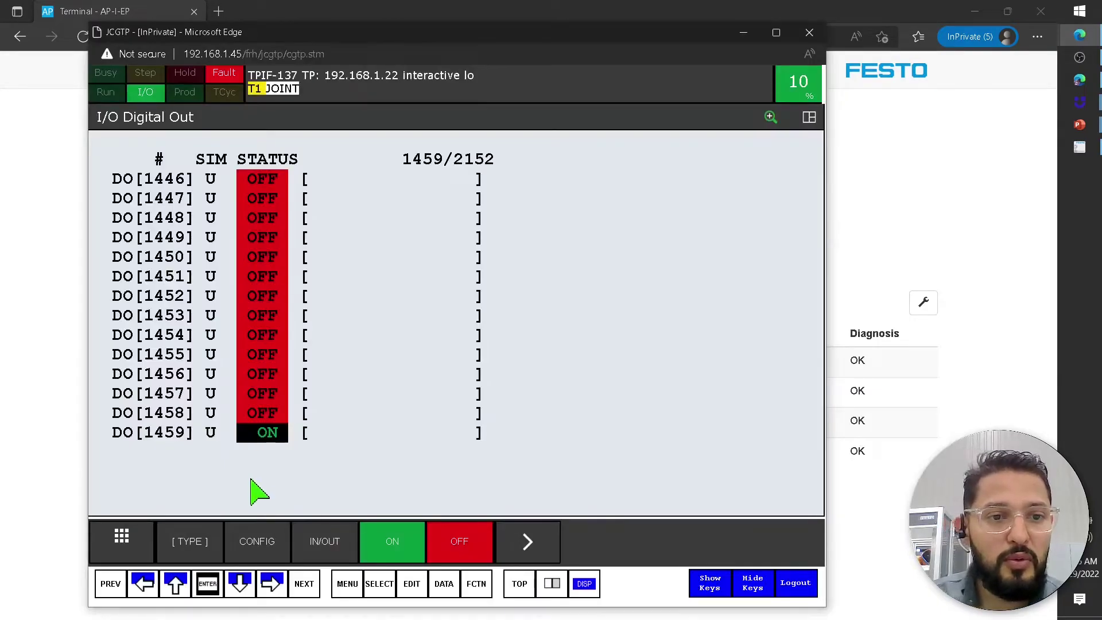
# - Set DO[1459] OFF and DO[1457] ON to move the actuator, bringing DI[1354] and DI[1356] ON
pyautogui.click(451, 541)
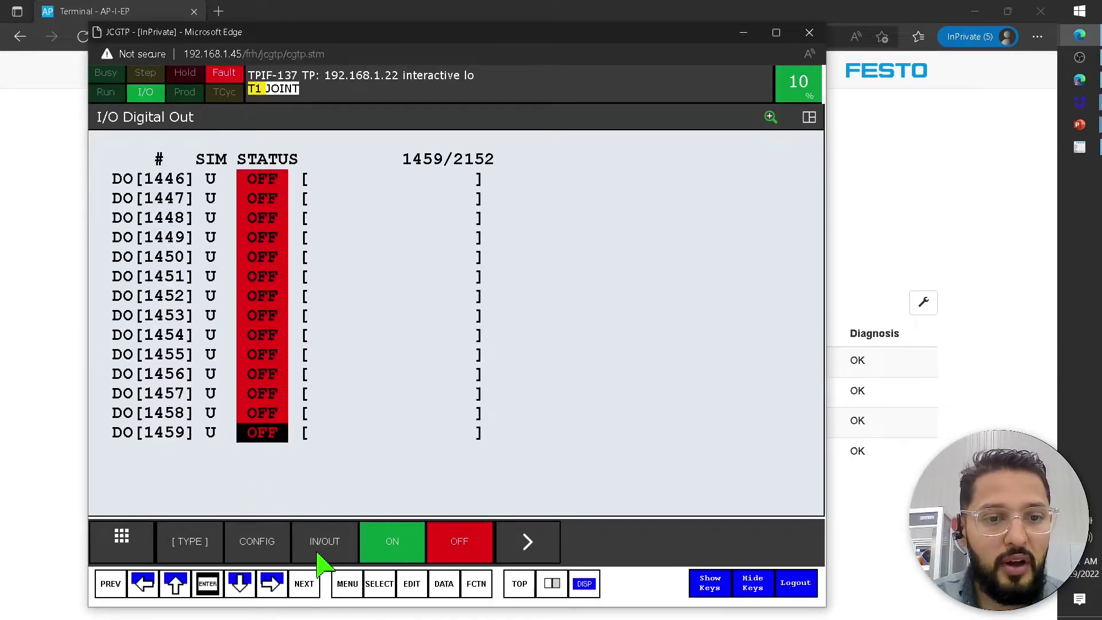
pyautogui.click(178, 584)
pyautogui.click(177, 584)
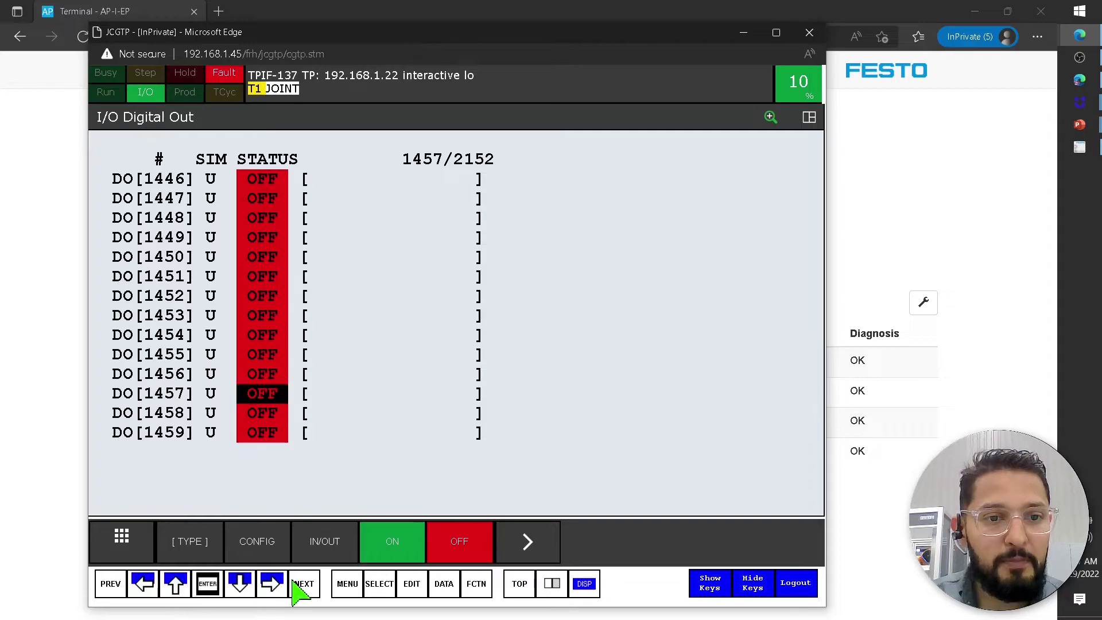
pyautogui.click(406, 546)
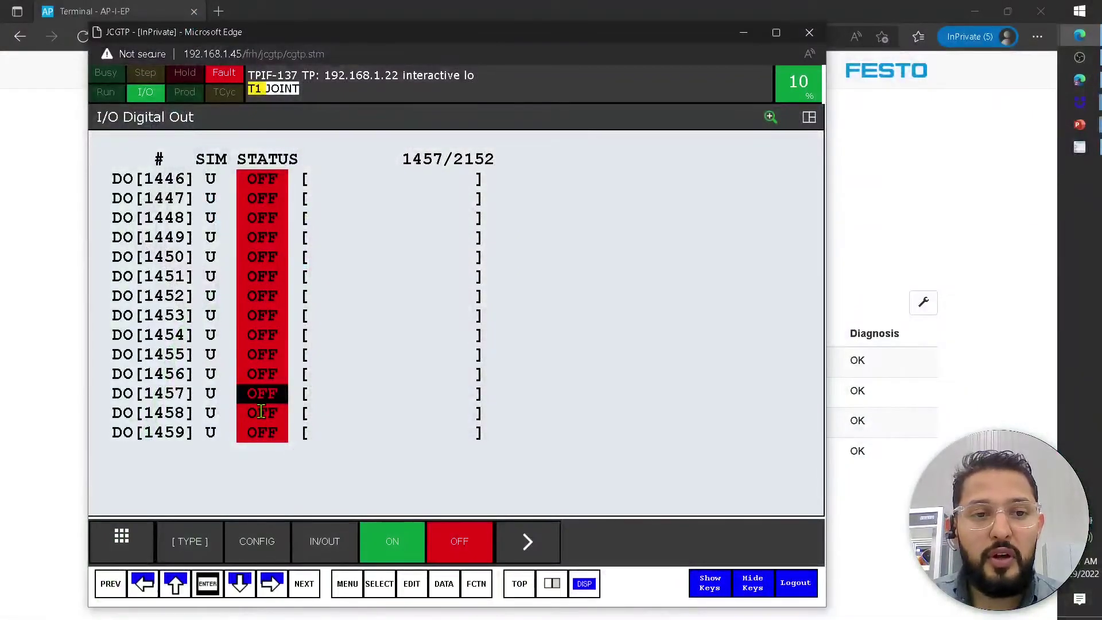
pyautogui.click(260, 411)
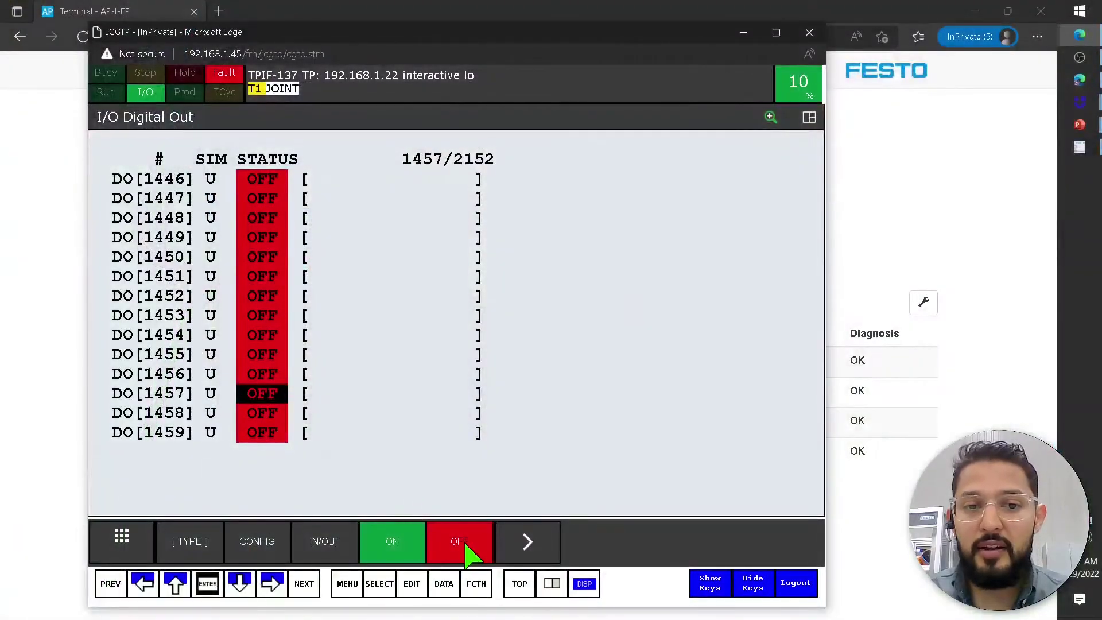
pyautogui.click(395, 545)
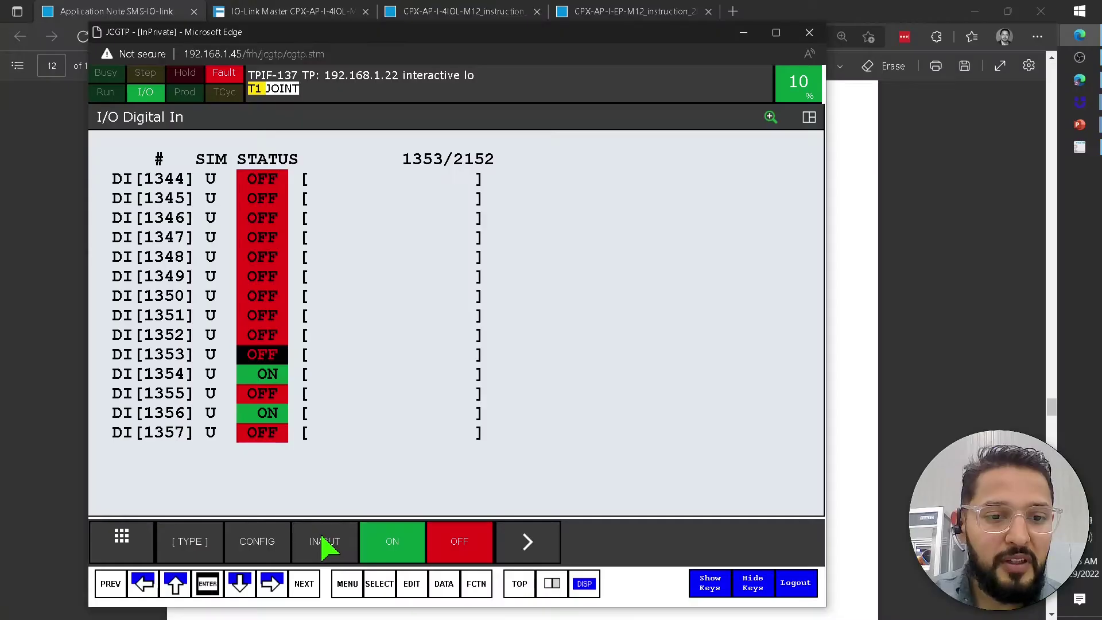
# - Set DO[1458] OFF and DO[1457] ON, then confirm DI[1355] and DI[1356] read ON
pyautogui.click(326, 539)
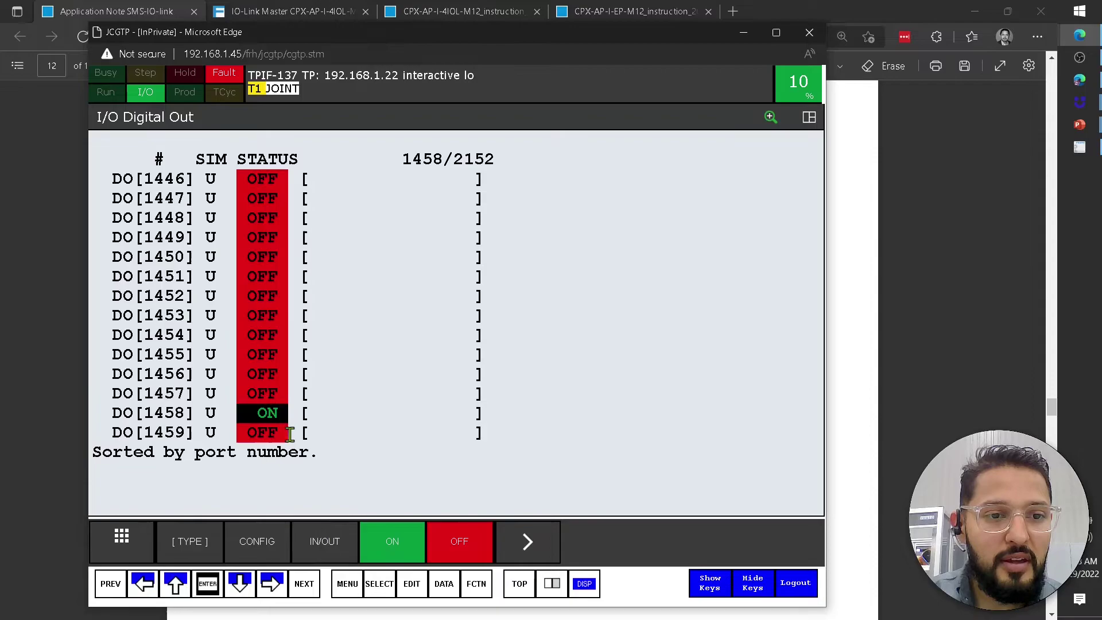
pyautogui.click(455, 550)
pyautogui.click(264, 396)
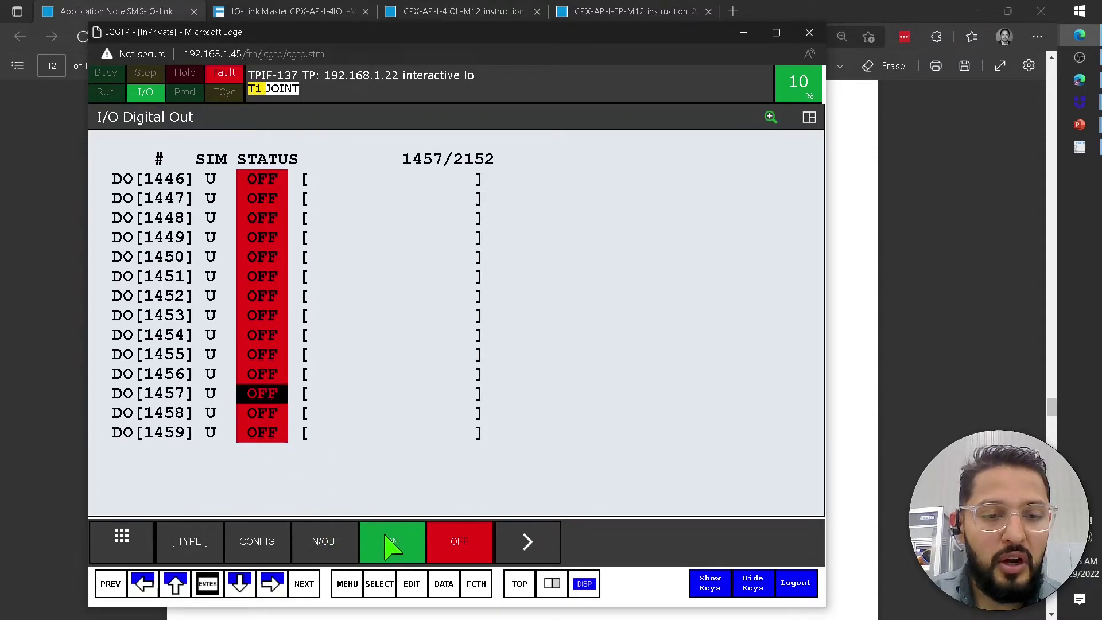
pyautogui.click(390, 545)
pyautogui.click(343, 548)
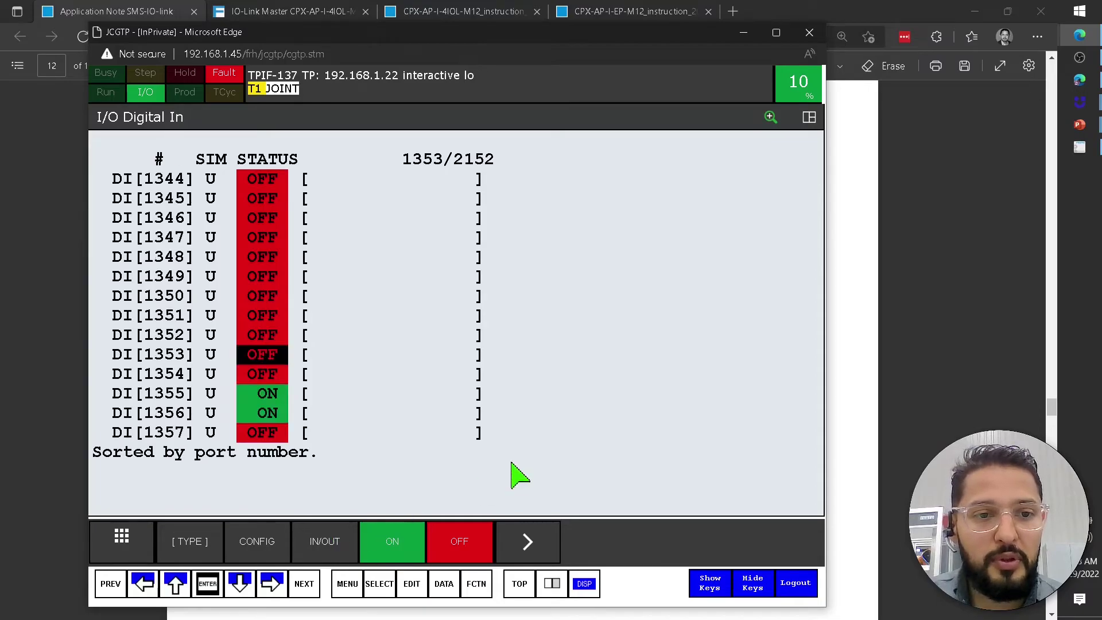